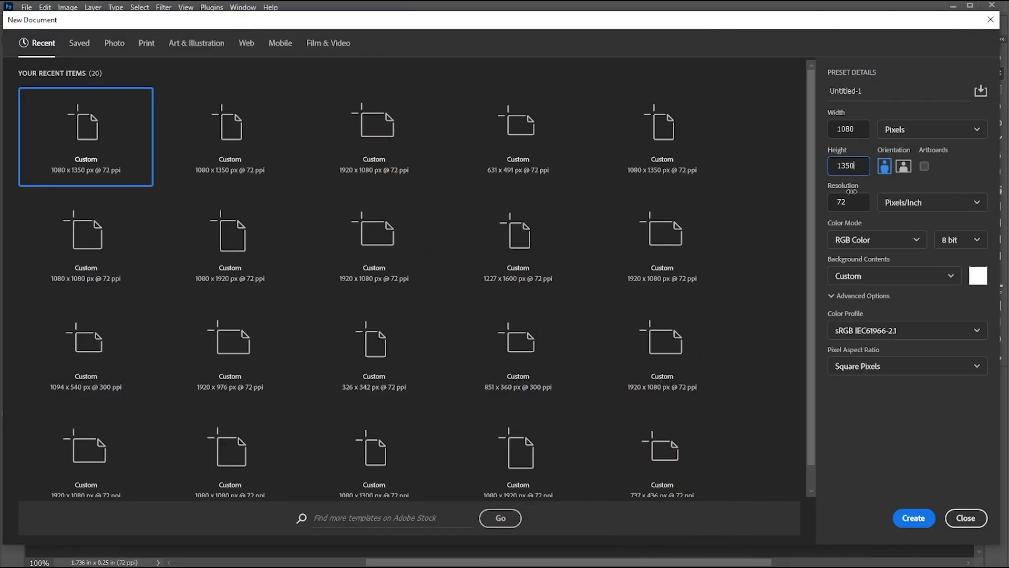
Create the blank white 1080 × 1350 px document at 72 ppi.
click(913, 519)
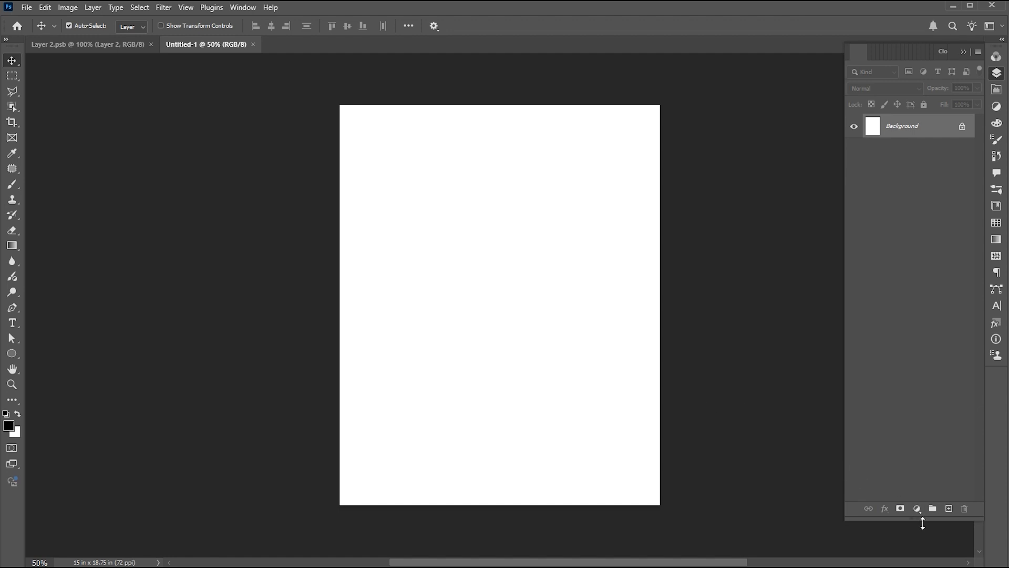
Add a Gradient fill layer using the Basics black-to-white preset.
click(917, 508)
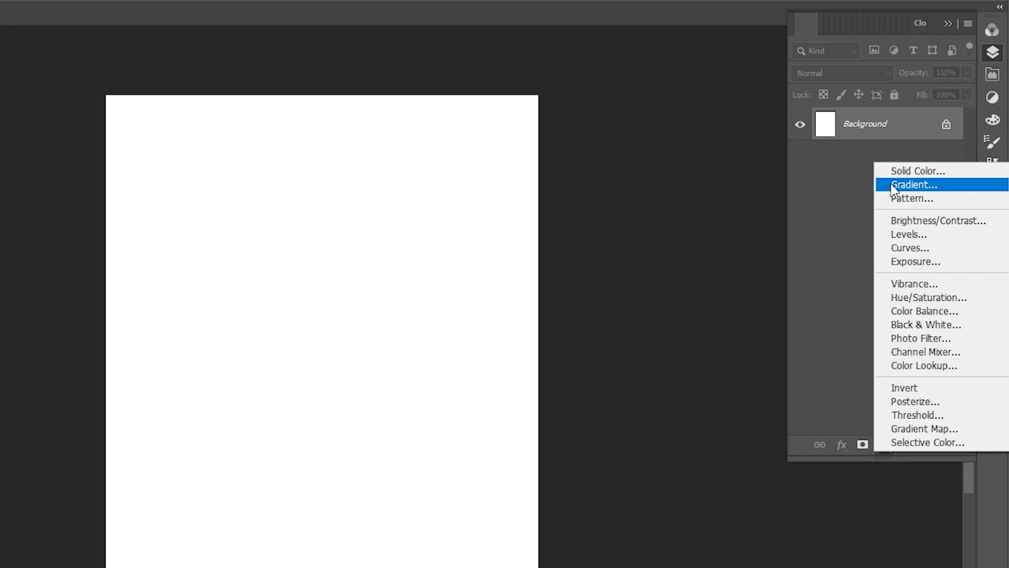
click(913, 184)
drag(690, 64, 291, 97)
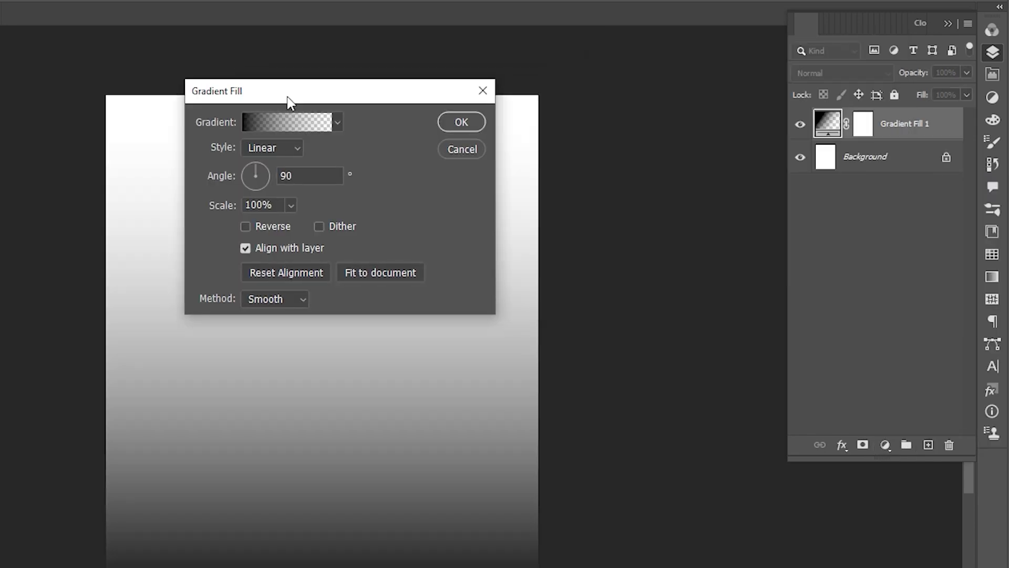
click(337, 122)
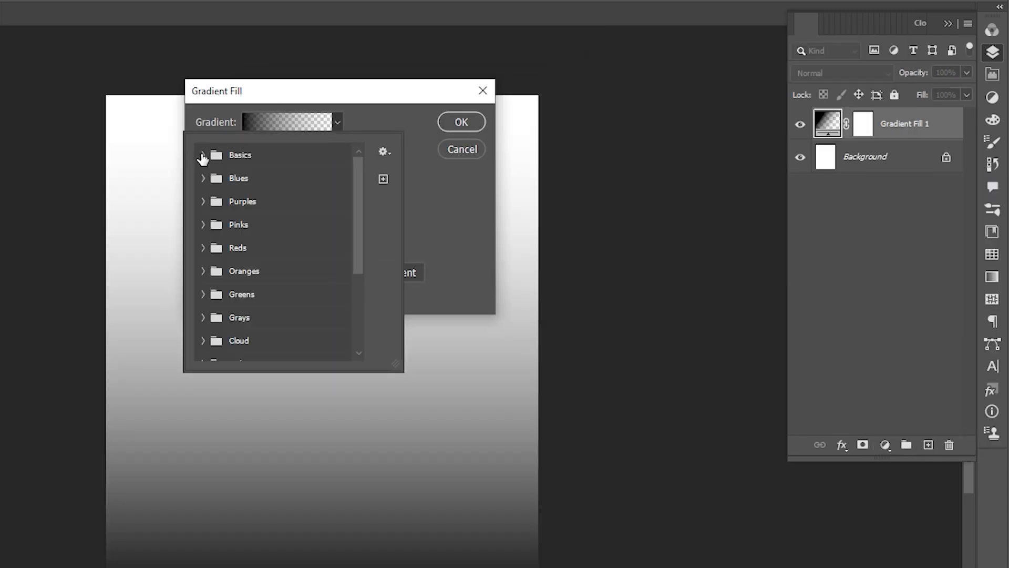
click(203, 155)
click(220, 181)
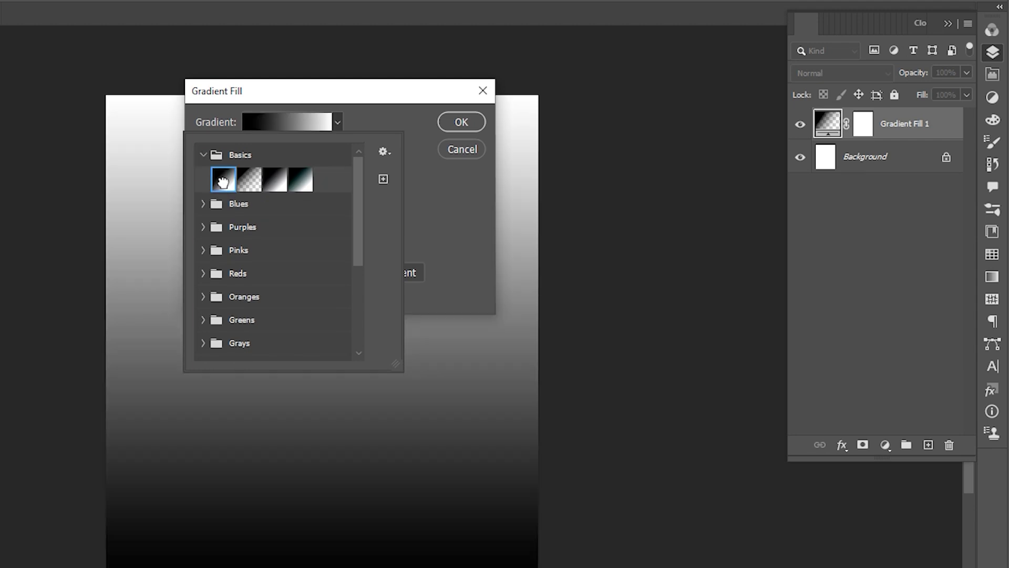
double_click(222, 181)
Change the gradient's dark stop to grey with brightness 65.
click(283, 124)
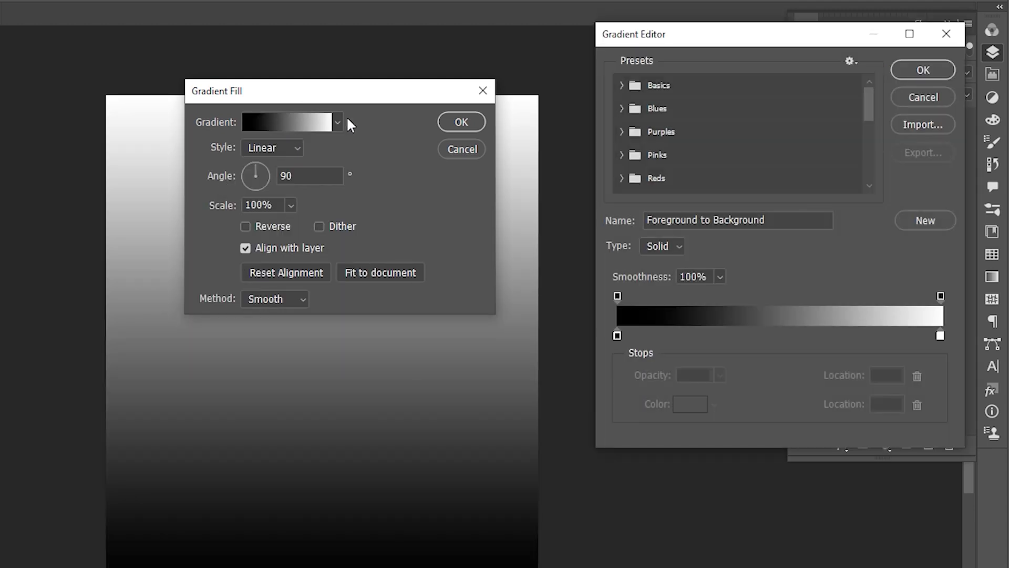
drag(690, 33, 253, 142)
double_click(192, 444)
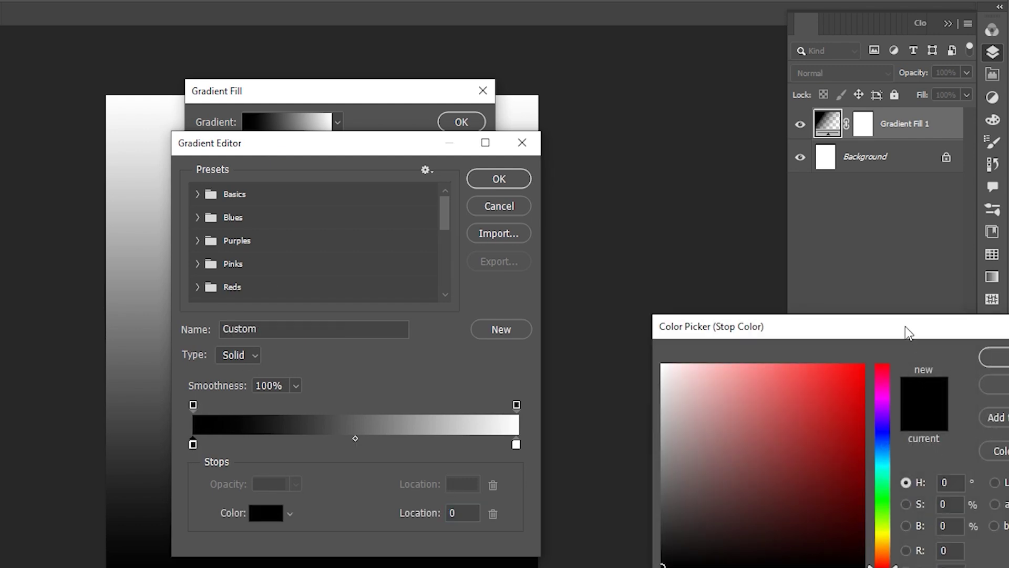
drag(908, 333, 732, 317)
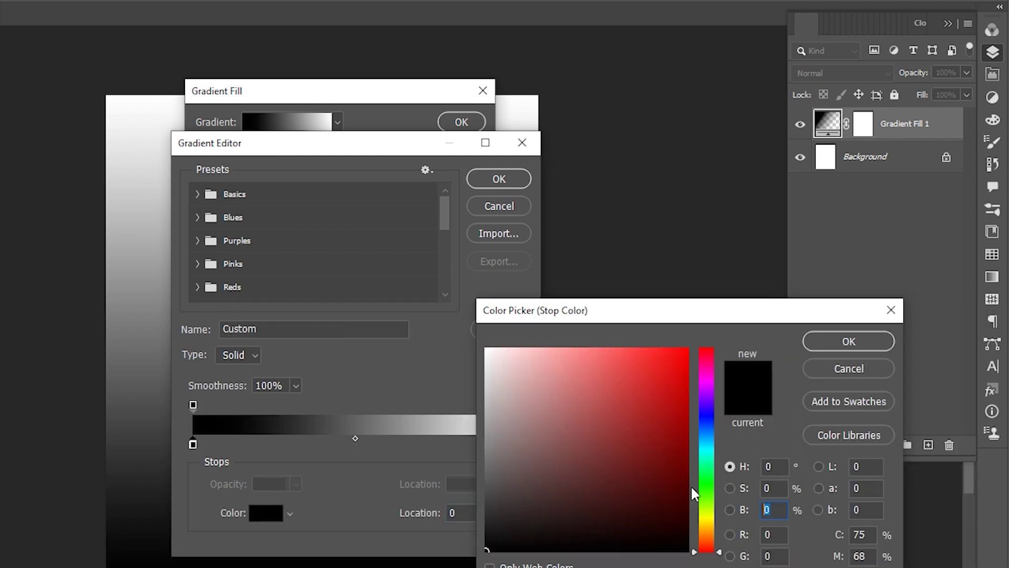
text(60)
key(BackSpace)
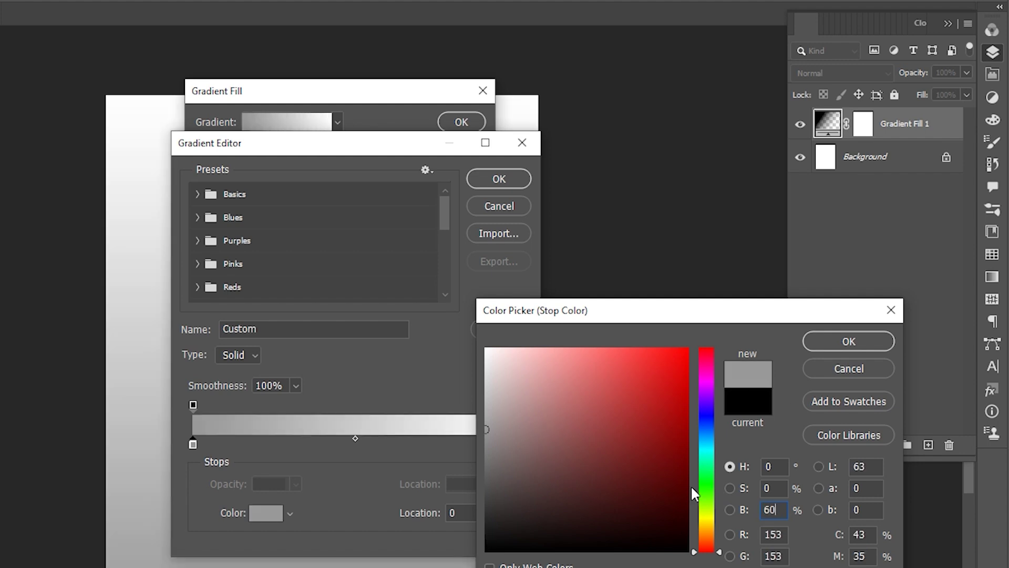
text(5)
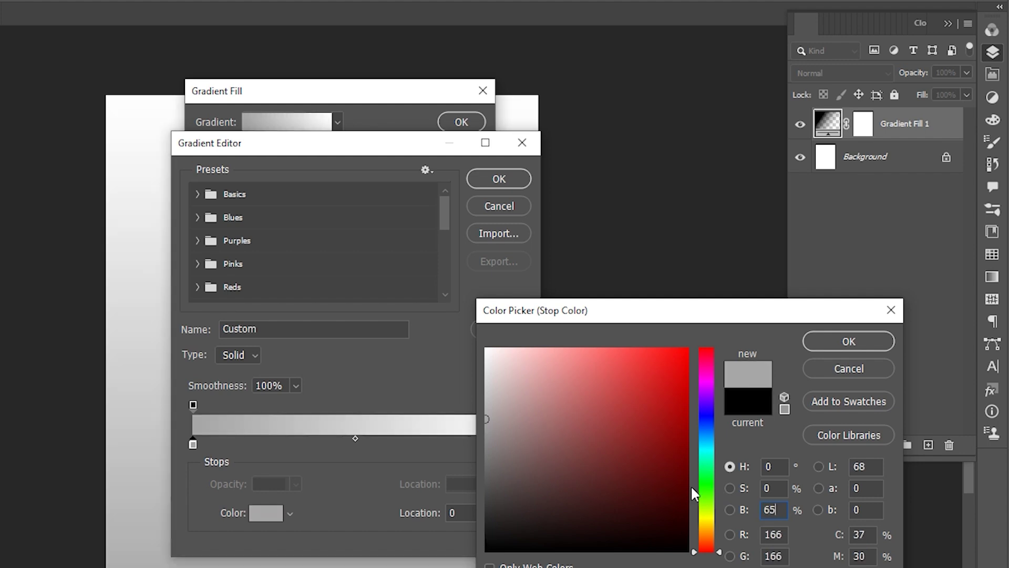
click(854, 342)
click(522, 180)
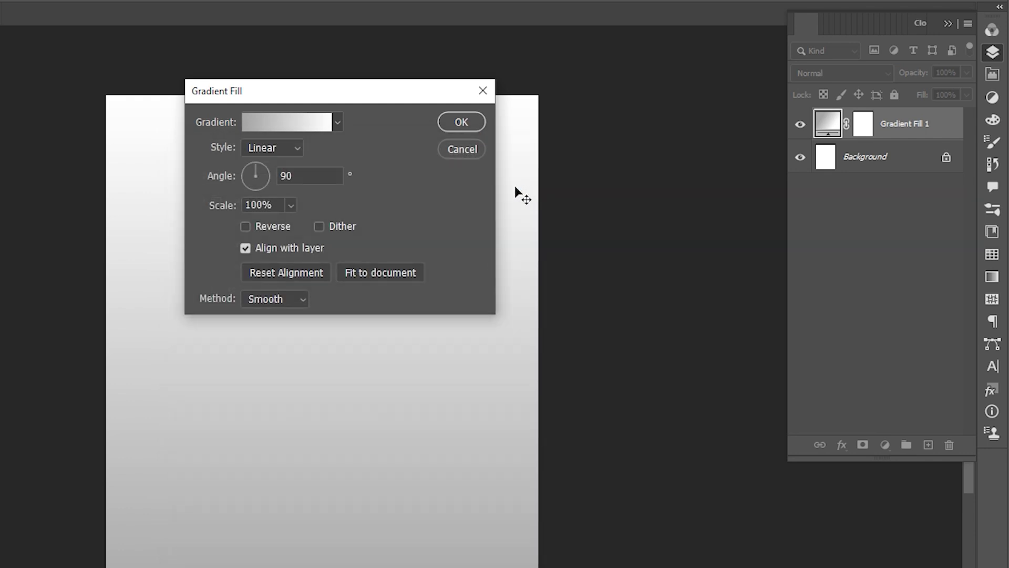
Make the gradient radial and reversed at 270% scale, then apply it.
click(282, 147)
click(272, 179)
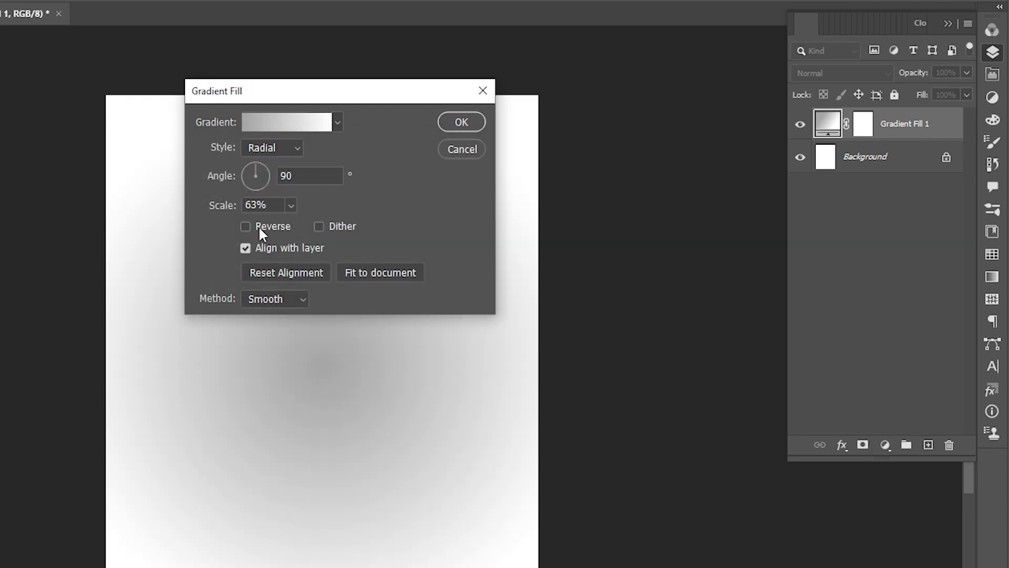
click(258, 227)
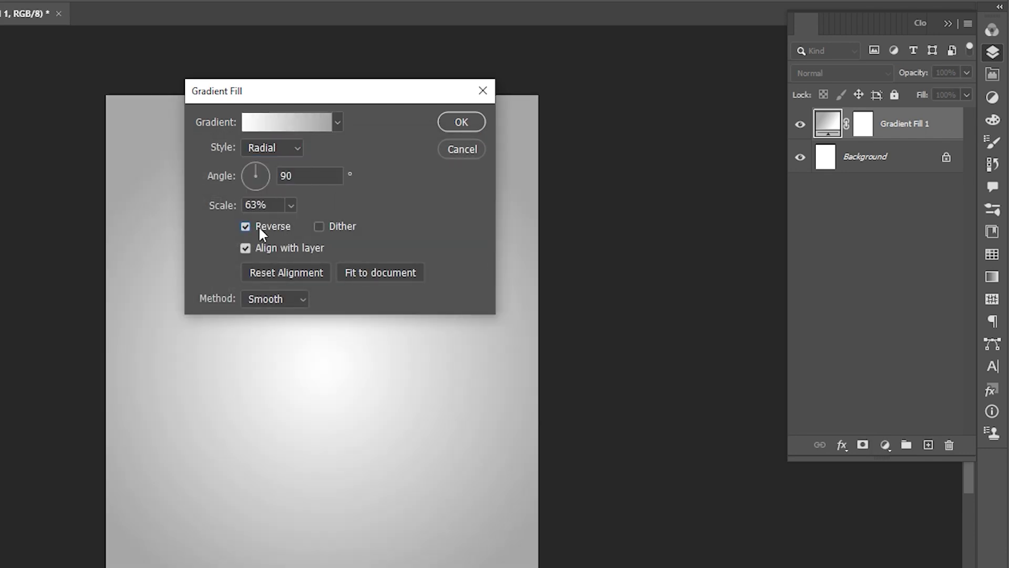
click(217, 201)
text(270)
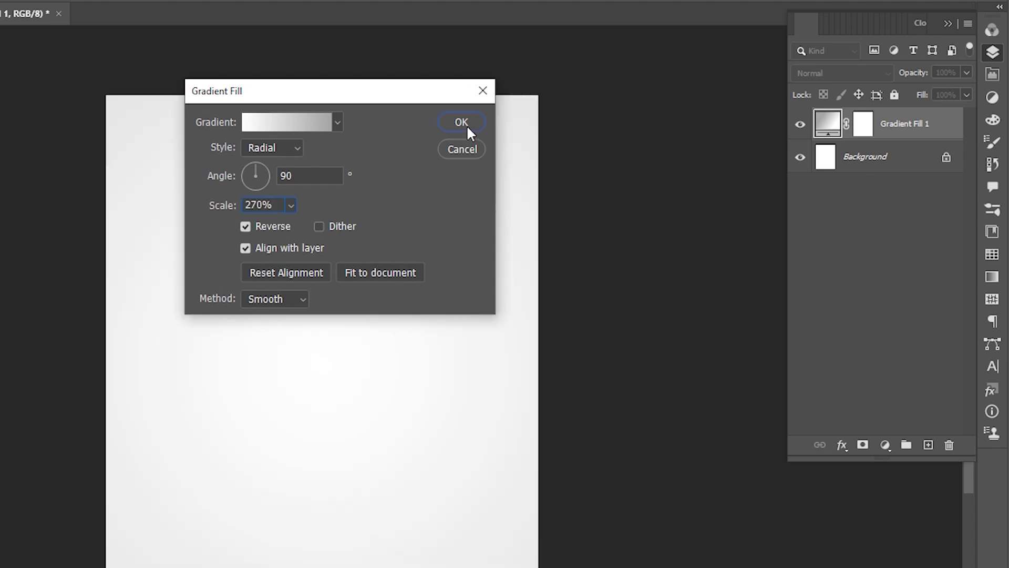
click(466, 125)
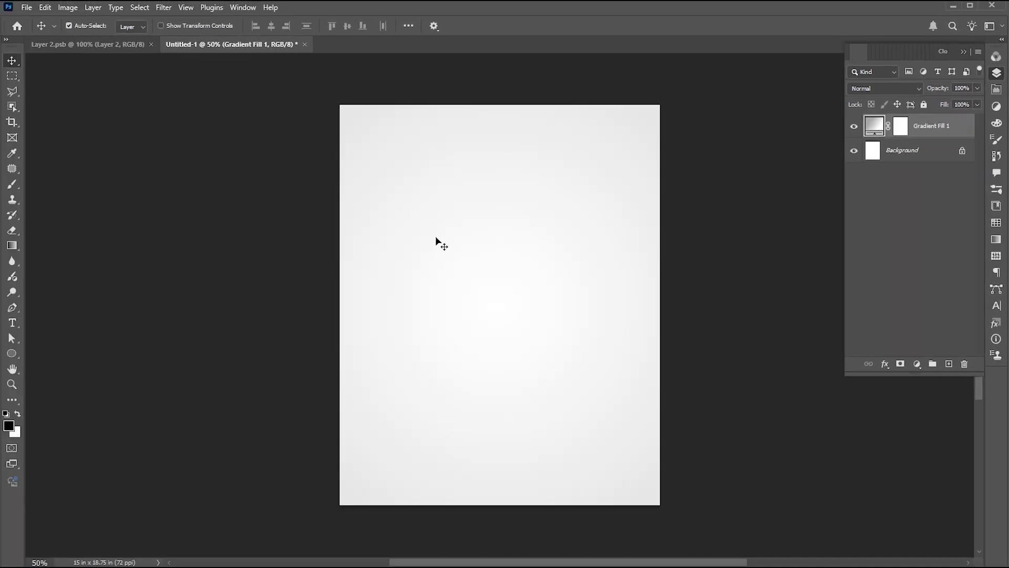
Place the woman's portrait photo as an embedded image.
click(27, 7)
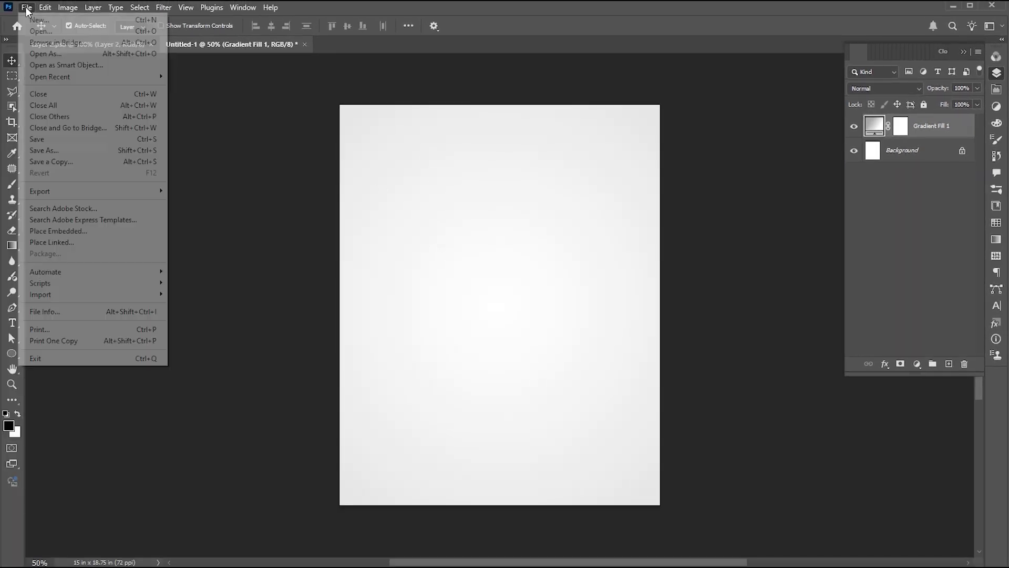
click(45, 231)
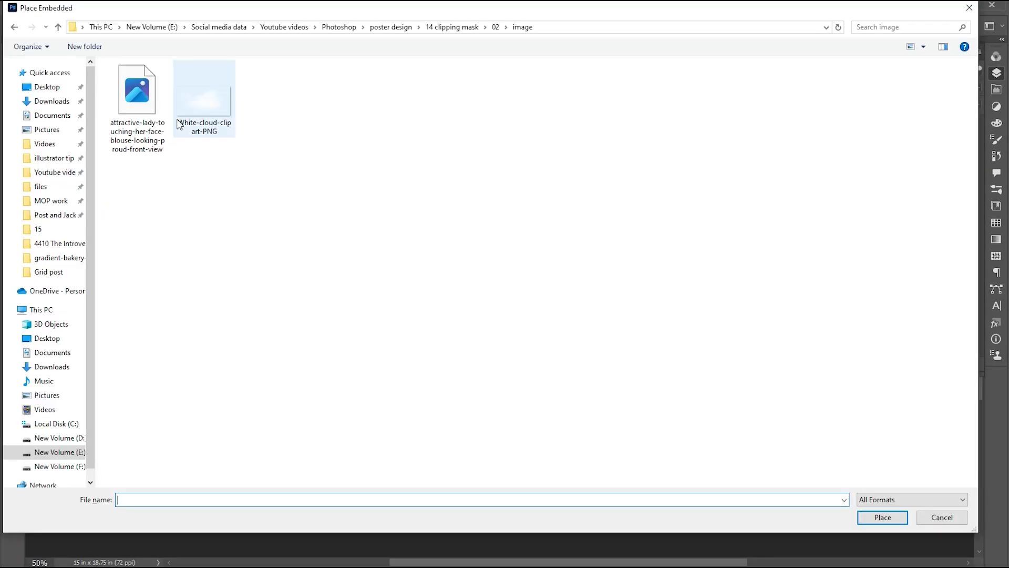
click(137, 105)
click(883, 518)
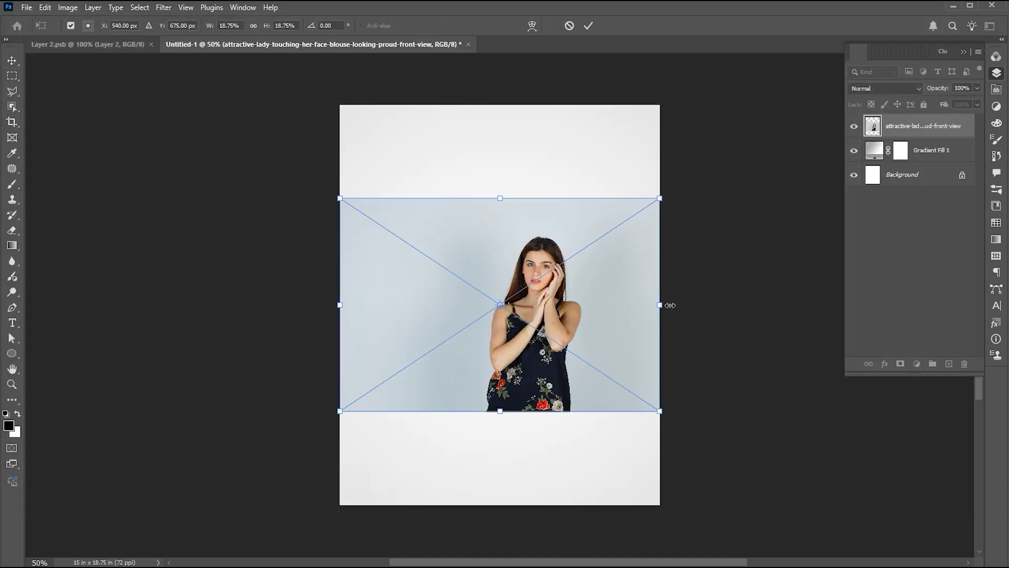
Enlarge and reposition the photo to fill the page, then nudge it up.
drag(670, 305, 788, 292)
drag(633, 275, 565, 275)
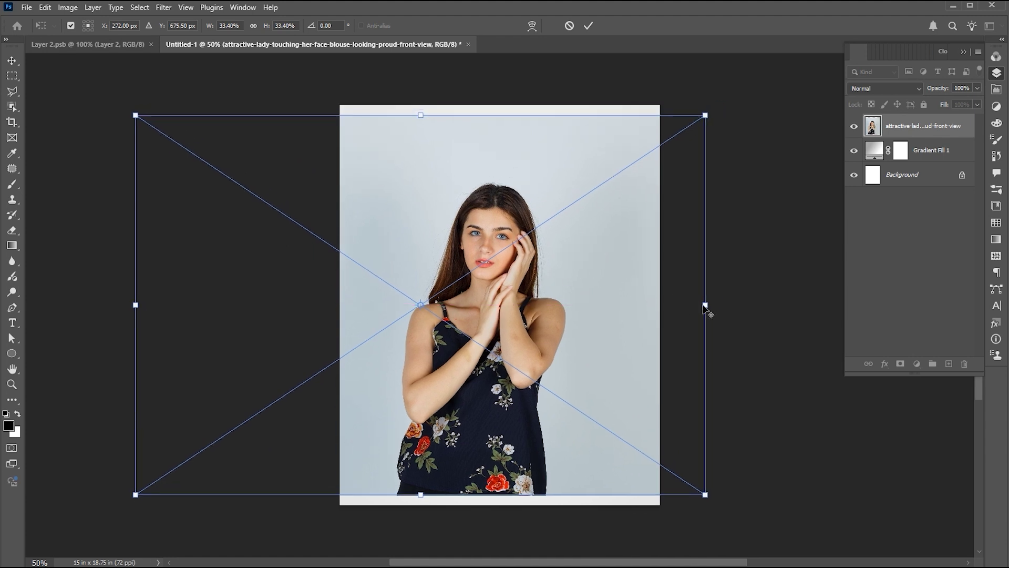
drag(705, 306, 748, 304)
drag(626, 283, 622, 277)
key(Return)
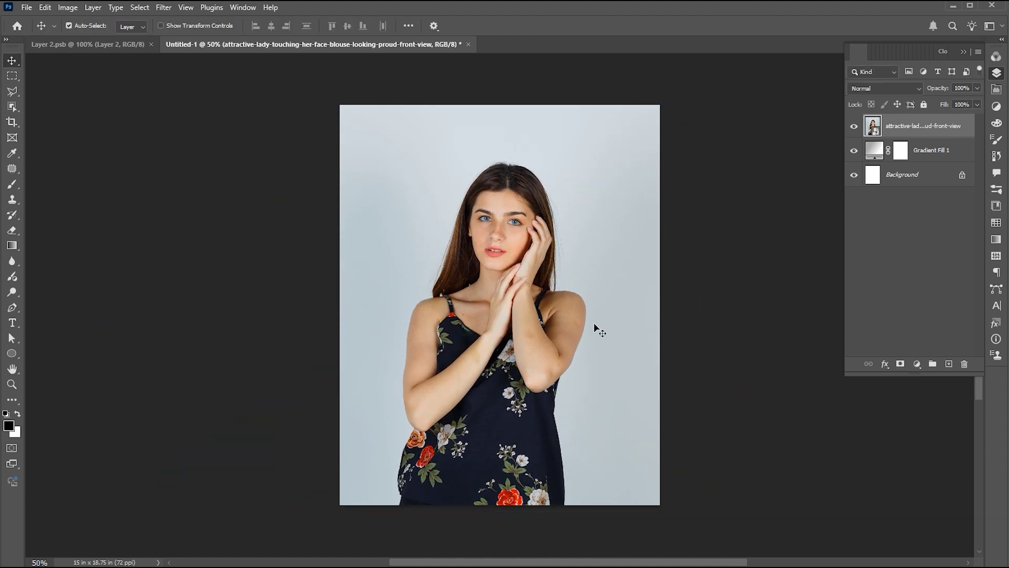
drag(536, 329, 537, 326)
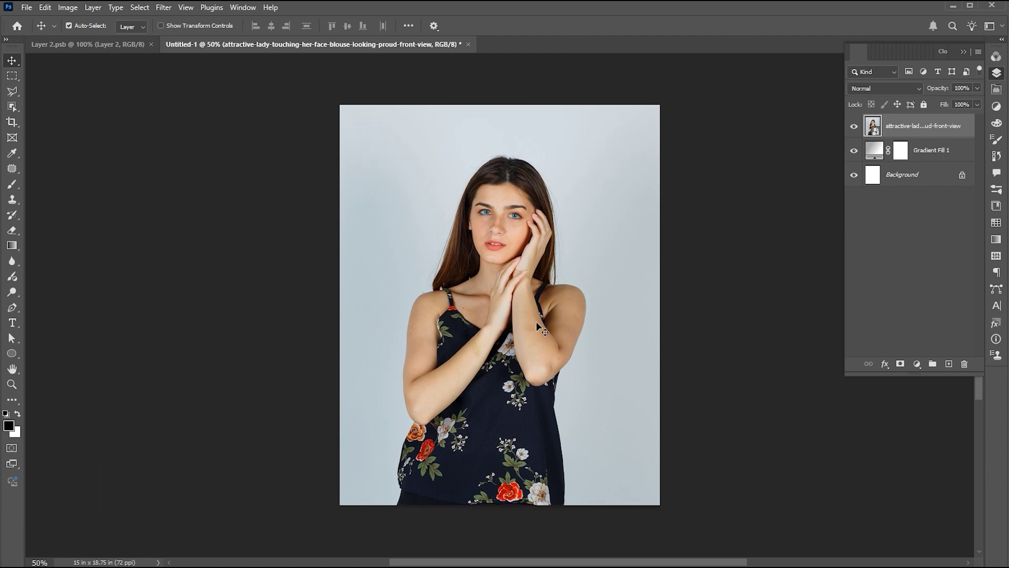
Draw a black circle over the woman's face with the Ellipse tool.
click(12, 359)
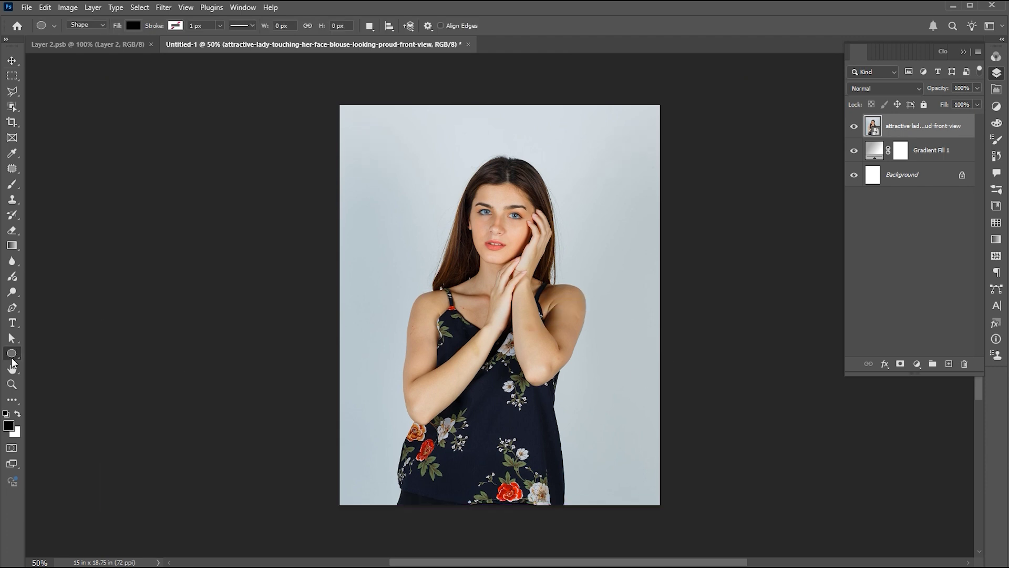
click(46, 365)
drag(482, 241, 630, 374)
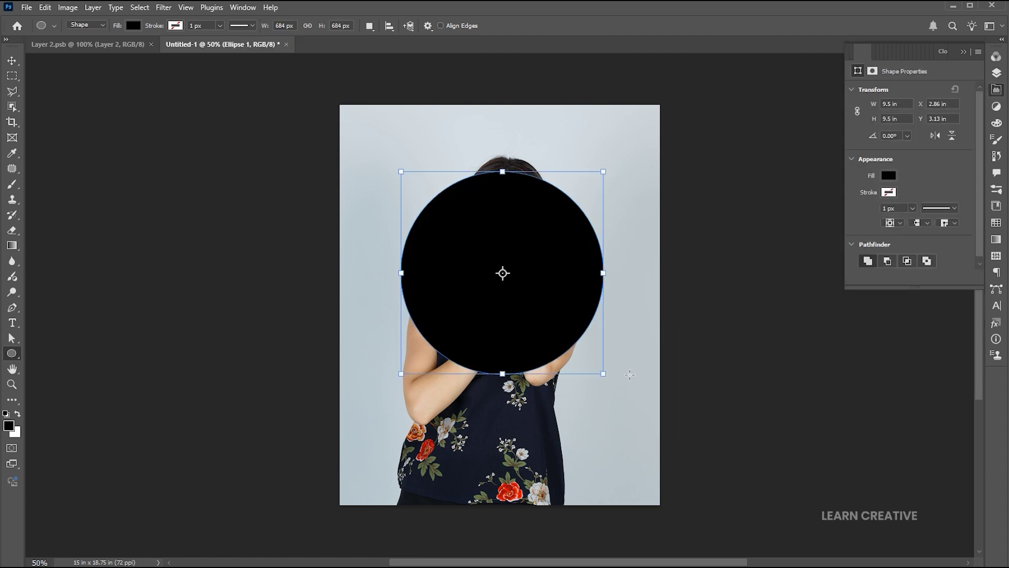
key(v)
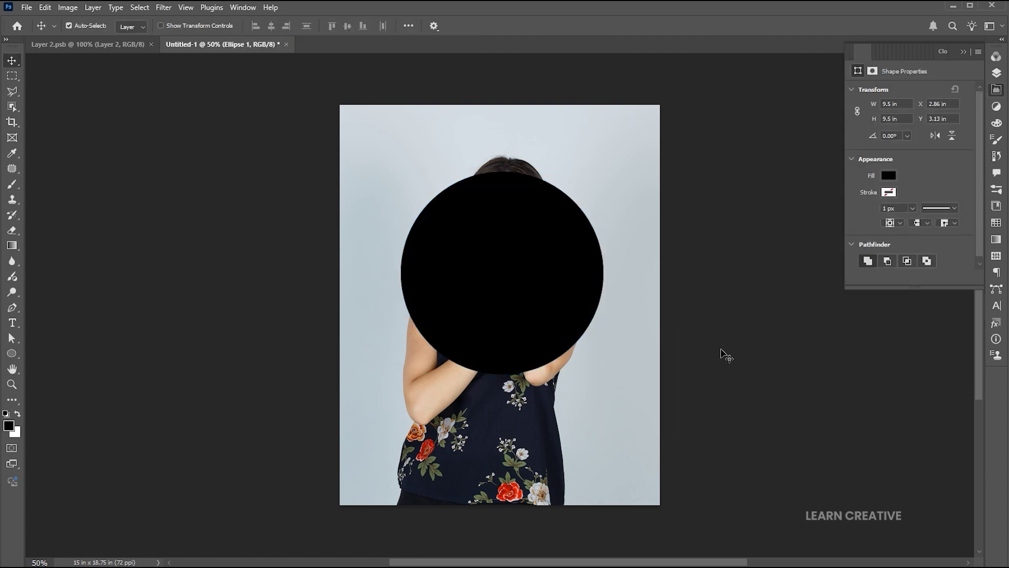
Move the circle layer below the photo and clip the photo to it.
click(999, 76)
drag(896, 129, 897, 160)
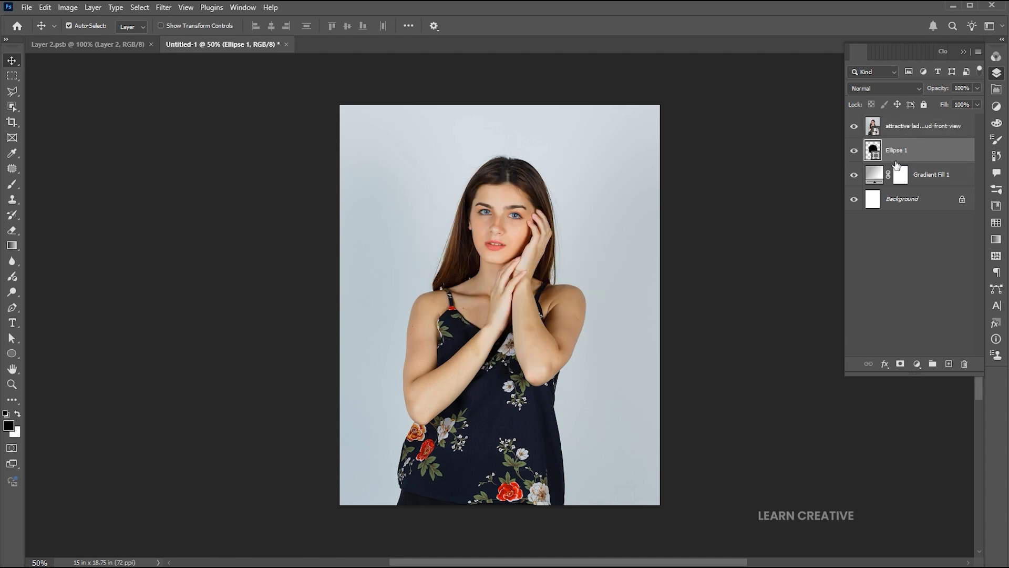
click(893, 126)
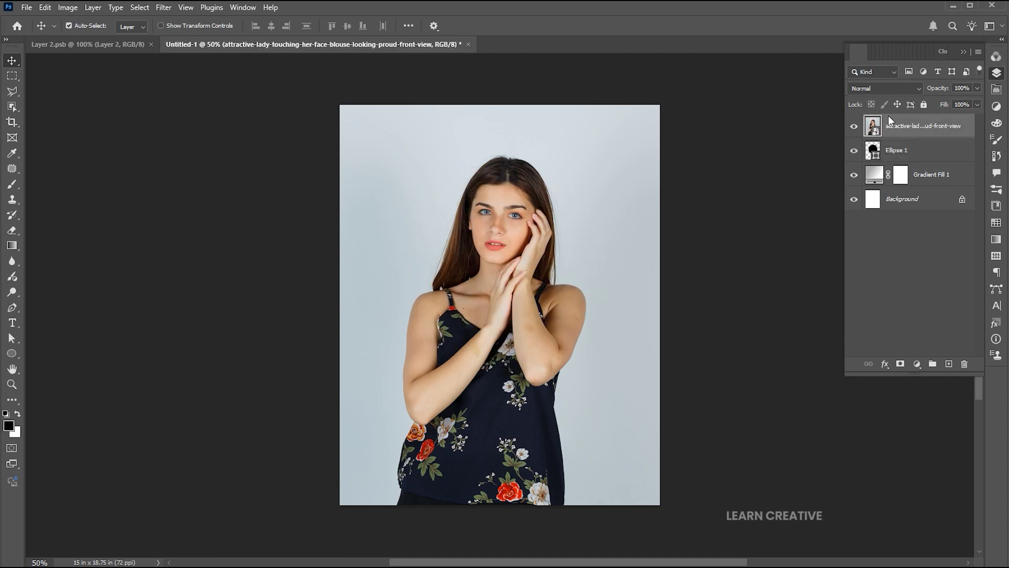
right_click(889, 122)
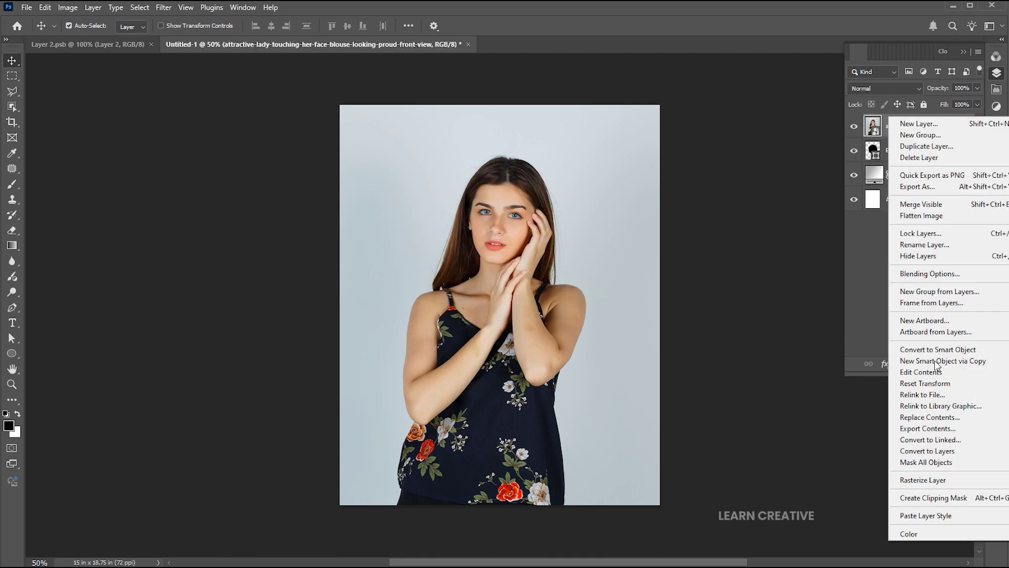
click(921, 498)
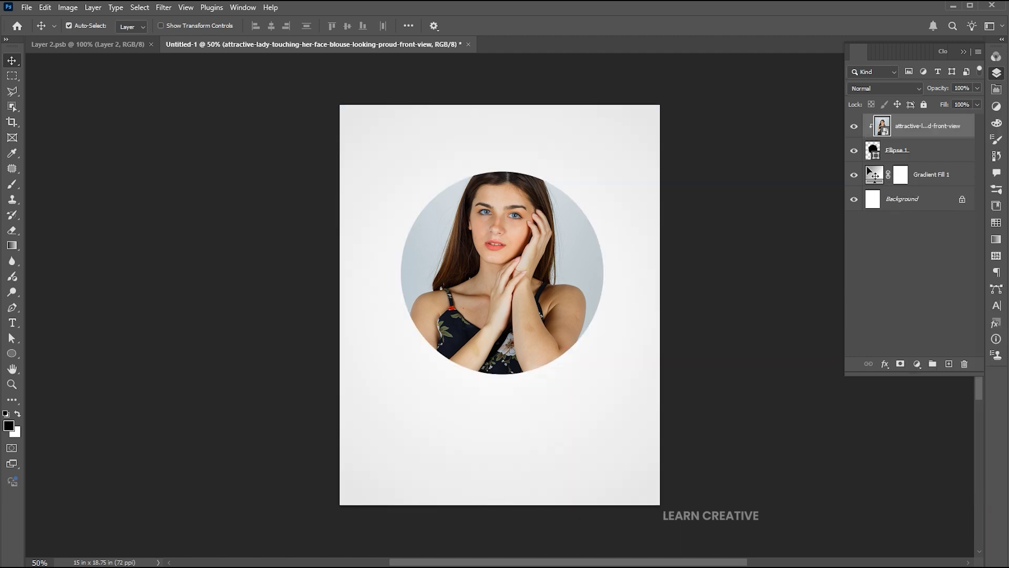
Select the woman with Select Subject and copy her onto a new layer.
click(141, 9)
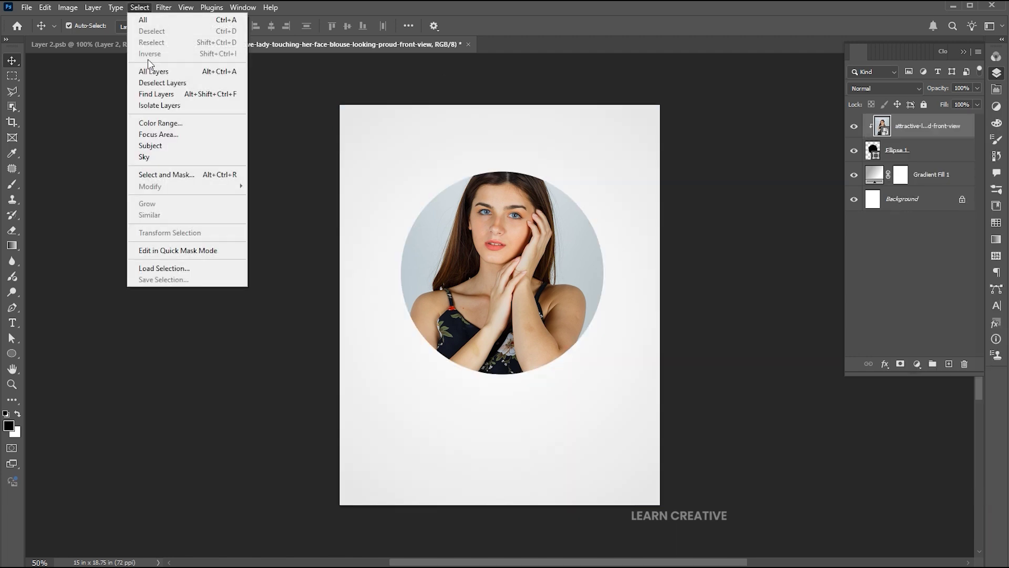
click(159, 143)
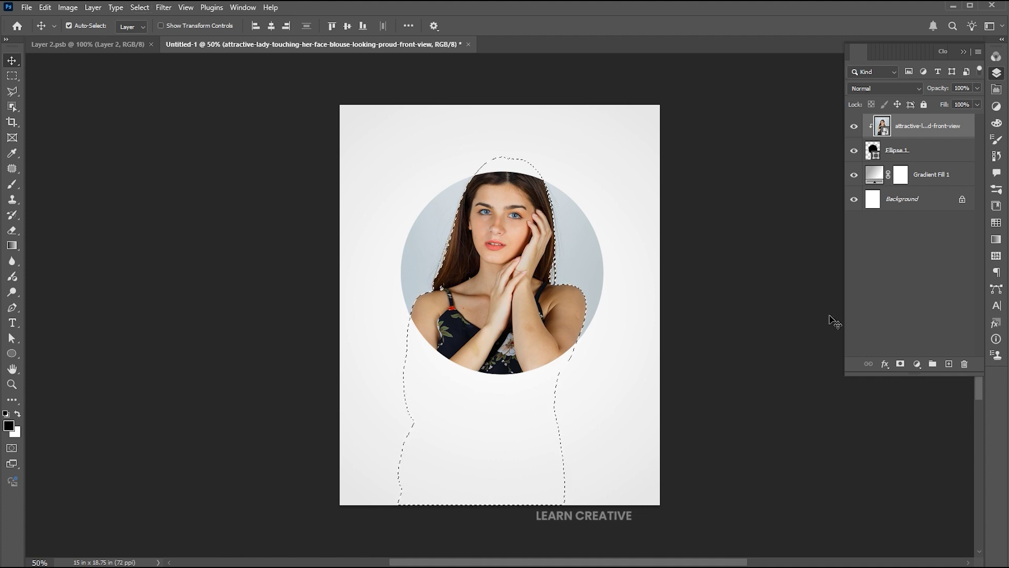
key(ctrl+j)
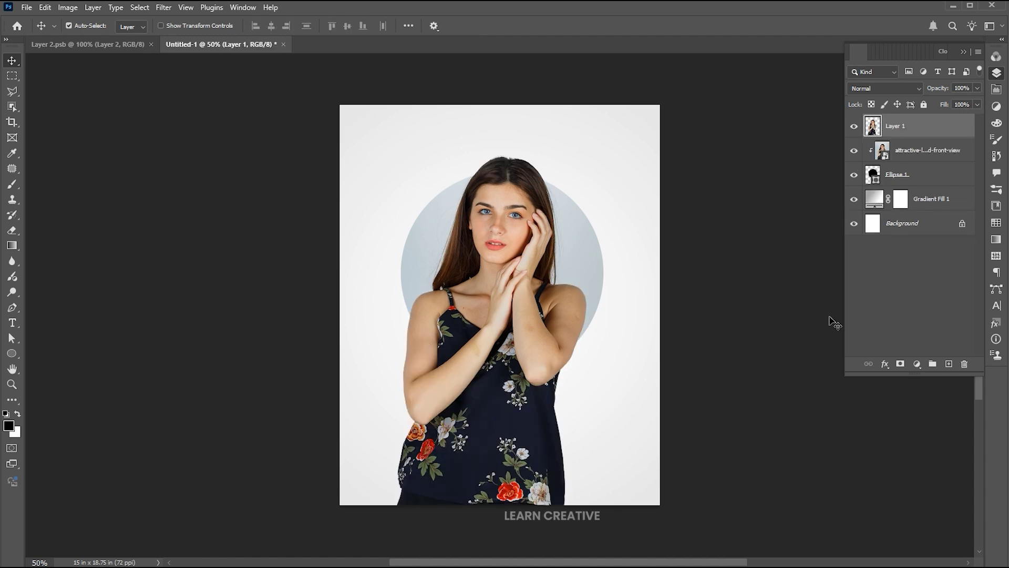
Lower Layer 1 to 60% opacity and zoom in on the forearm.
scroll(482, 299, up, 2)
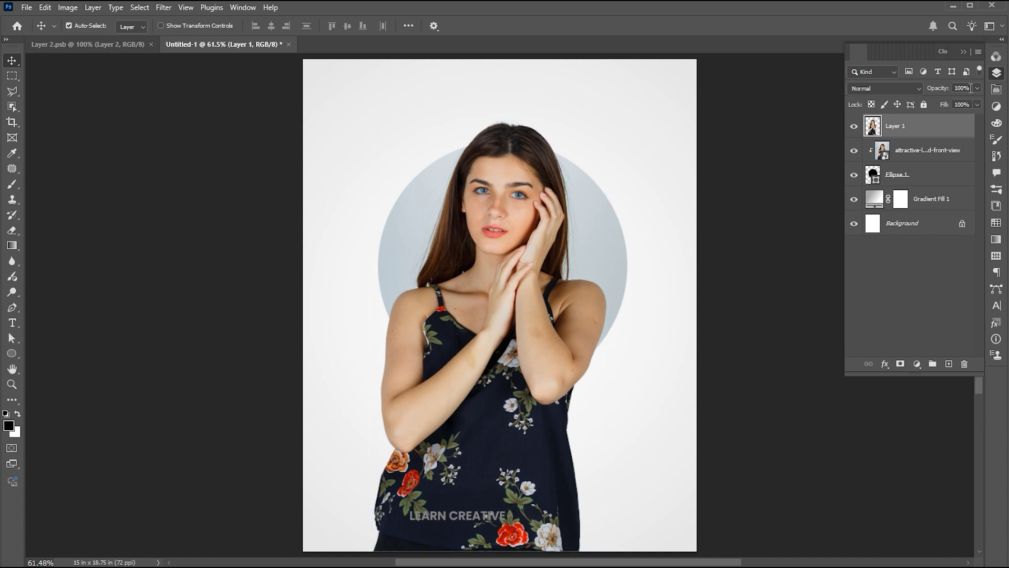
drag(933, 90, 930, 90)
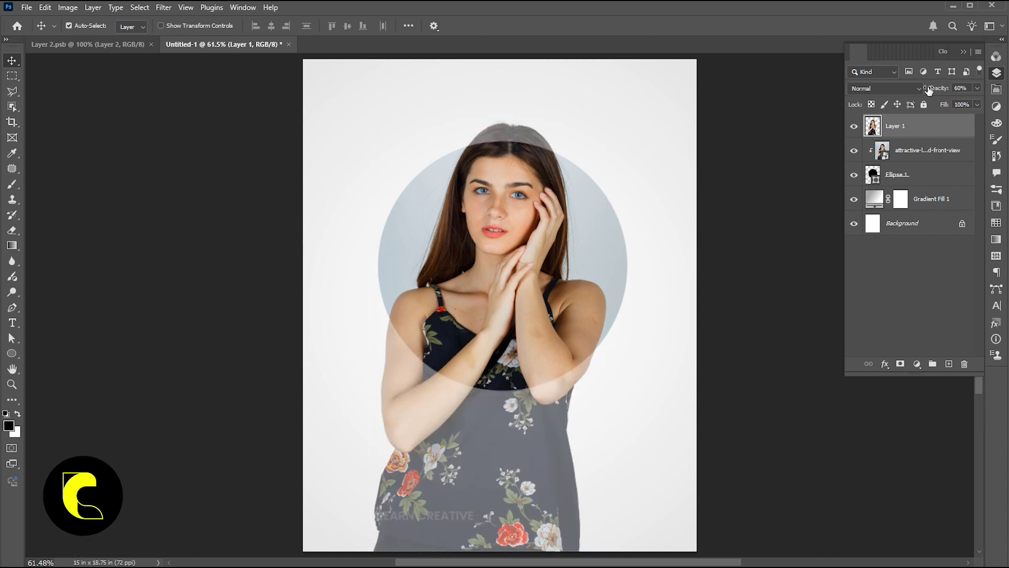
key(z)
drag(427, 396, 446, 433)
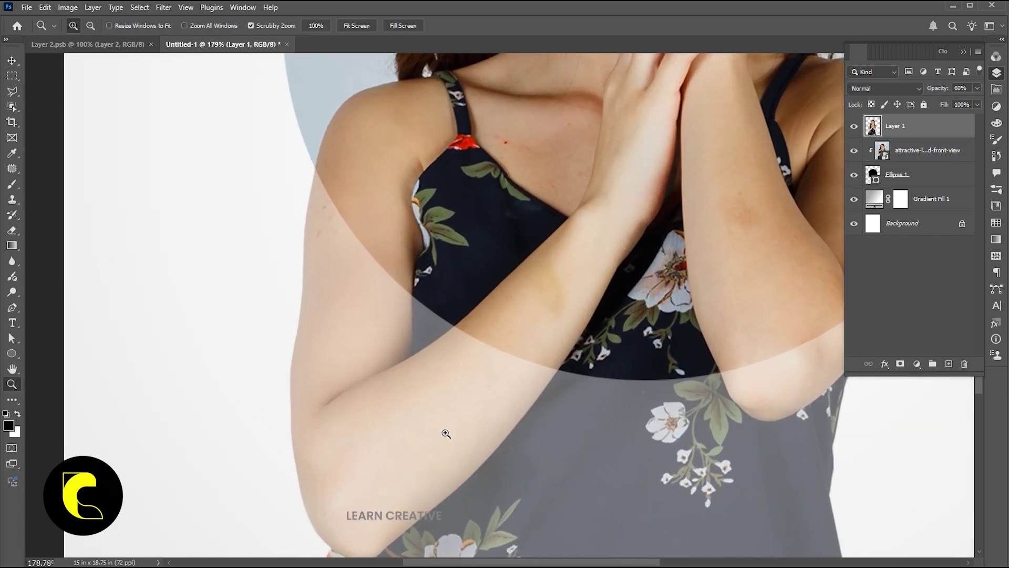
scroll(446, 433, down, 3)
scroll(457, 340, up, 3)
Trace a Pen path along the forearms and around the elbow.
key(v)
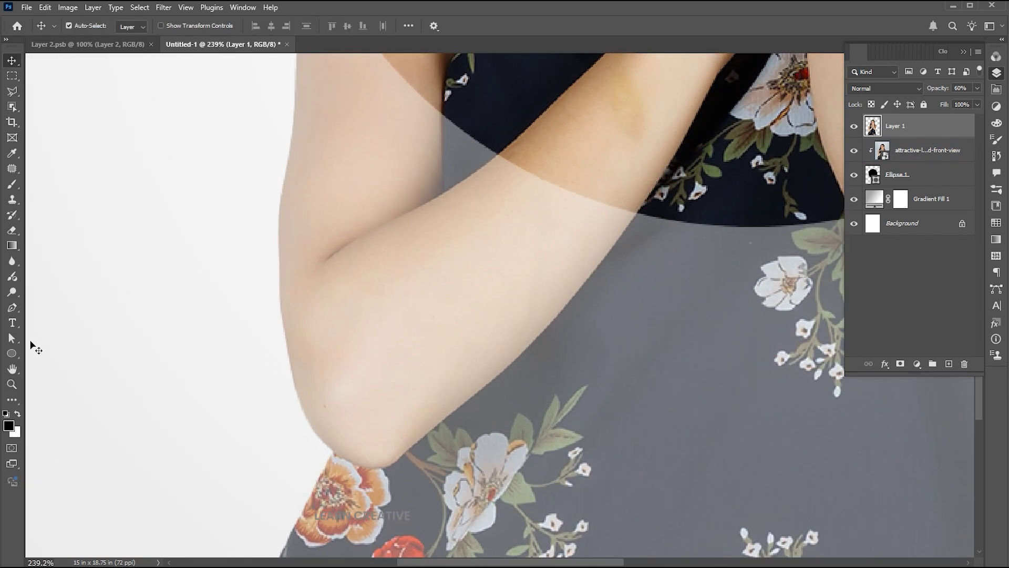
click(13, 308)
click(302, 454)
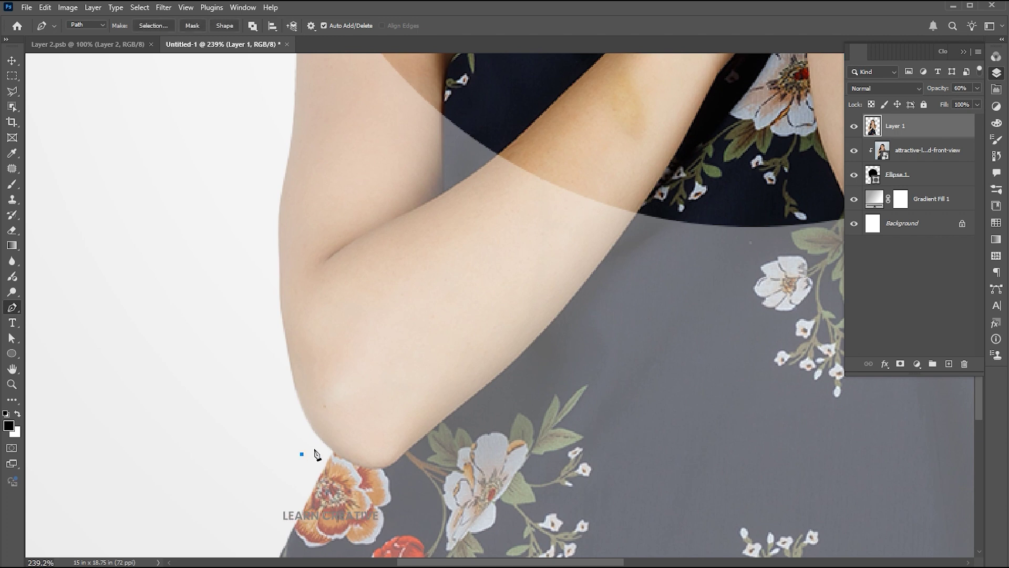
alt+click(387, 464)
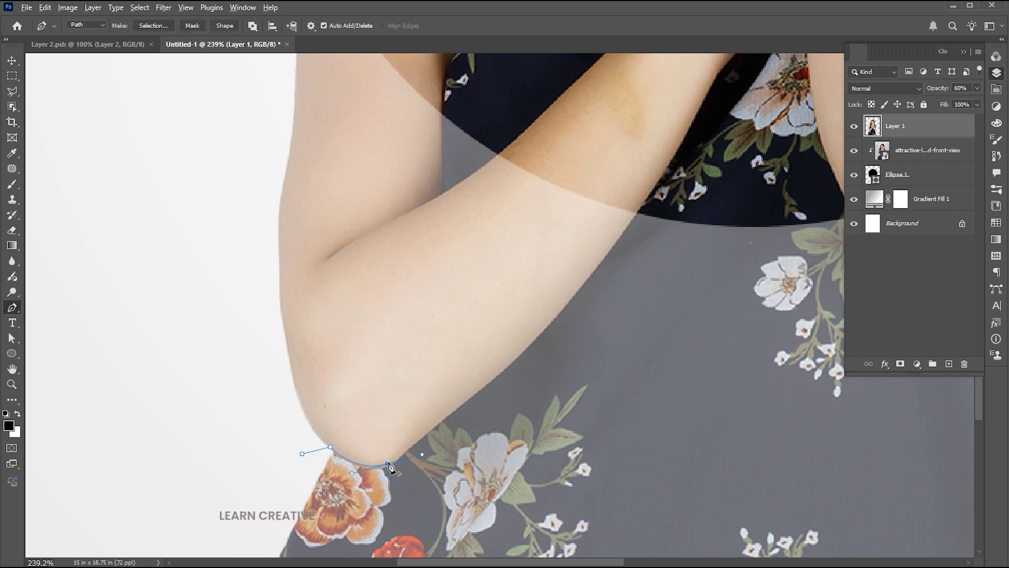
click(410, 445)
click(440, 420)
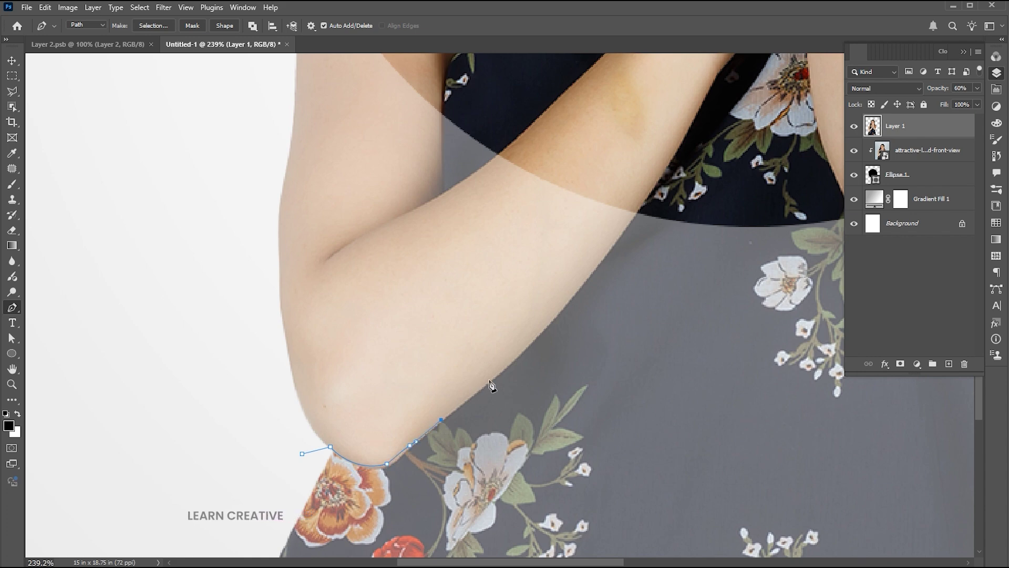
click(489, 380)
drag(531, 362, 445, 382)
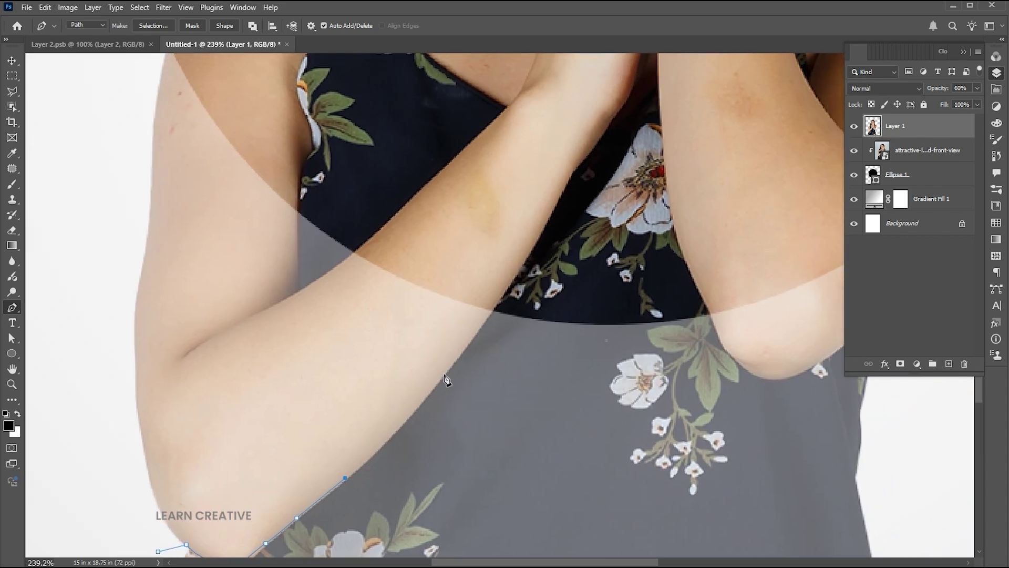
drag(444, 375, 306, 426)
alt+click(445, 375)
click(495, 312)
drag(399, 322, 439, 356)
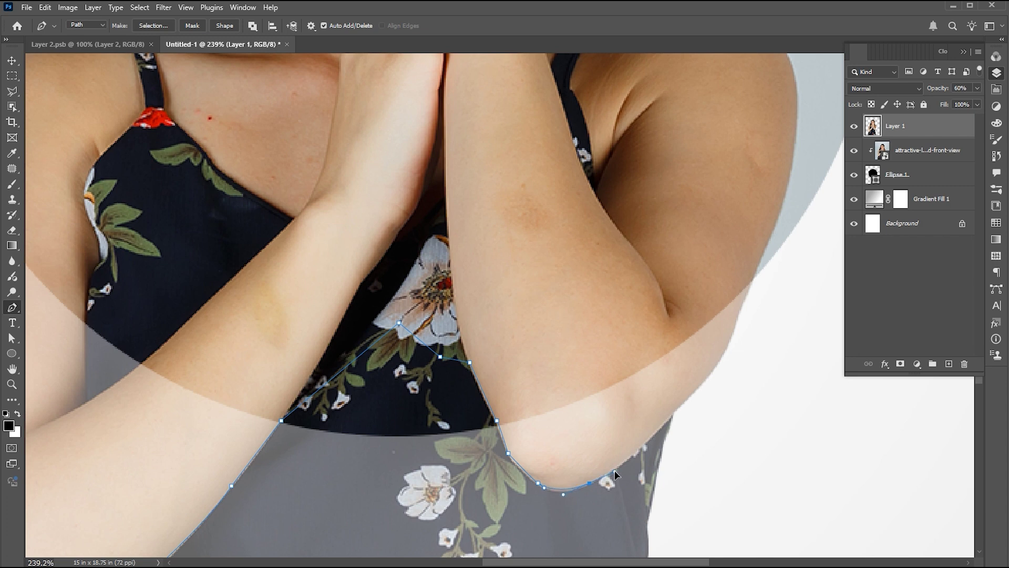
Continue the path over the top of the head and down the left shoulder and arm.
drag(656, 437, 467, 511)
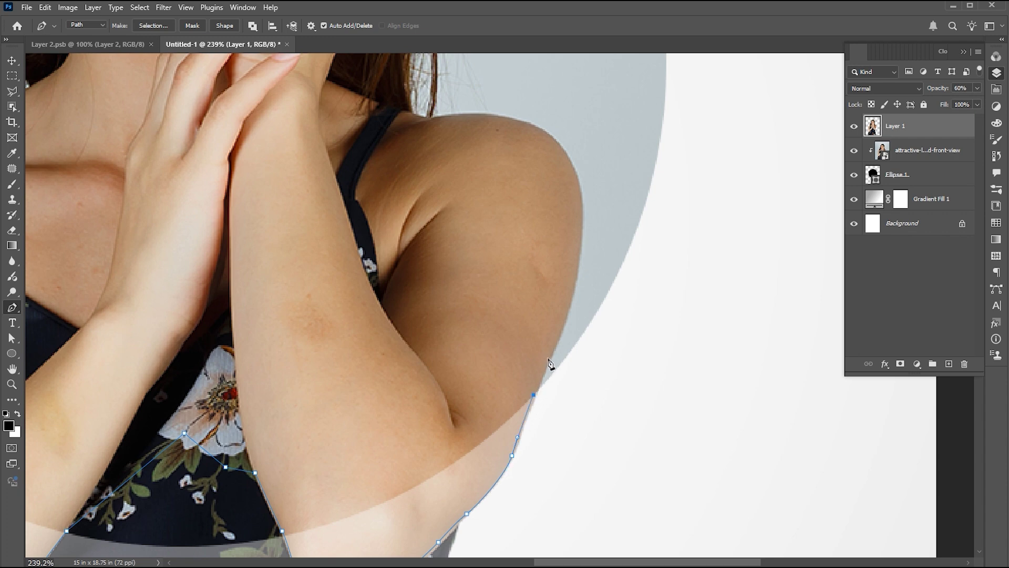
drag(300, 311, 557, 319)
click(459, 150)
click(139, 135)
drag(131, 287, 223, 63)
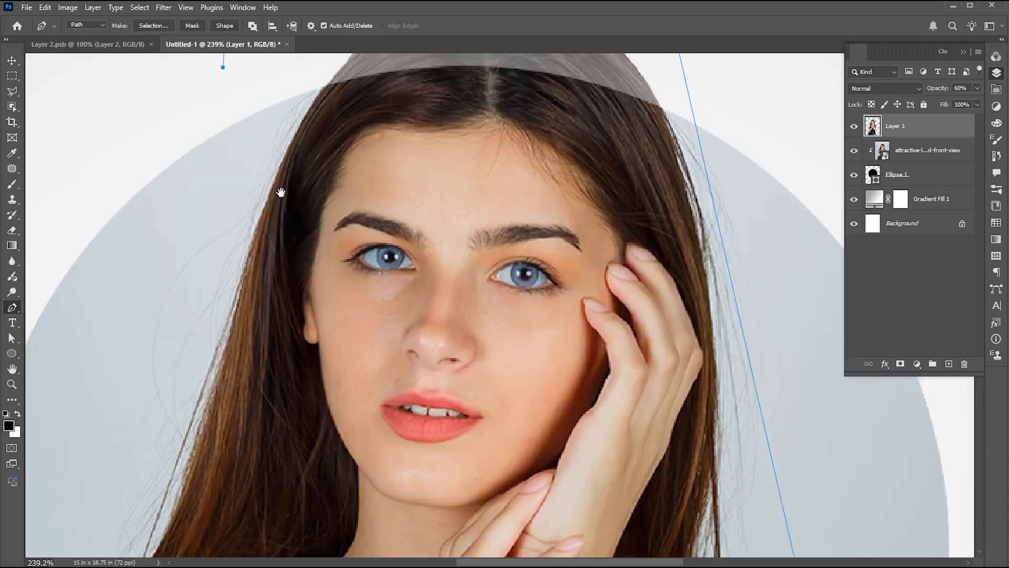
drag(100, 547, 303, 311)
drag(140, 450, 286, 300)
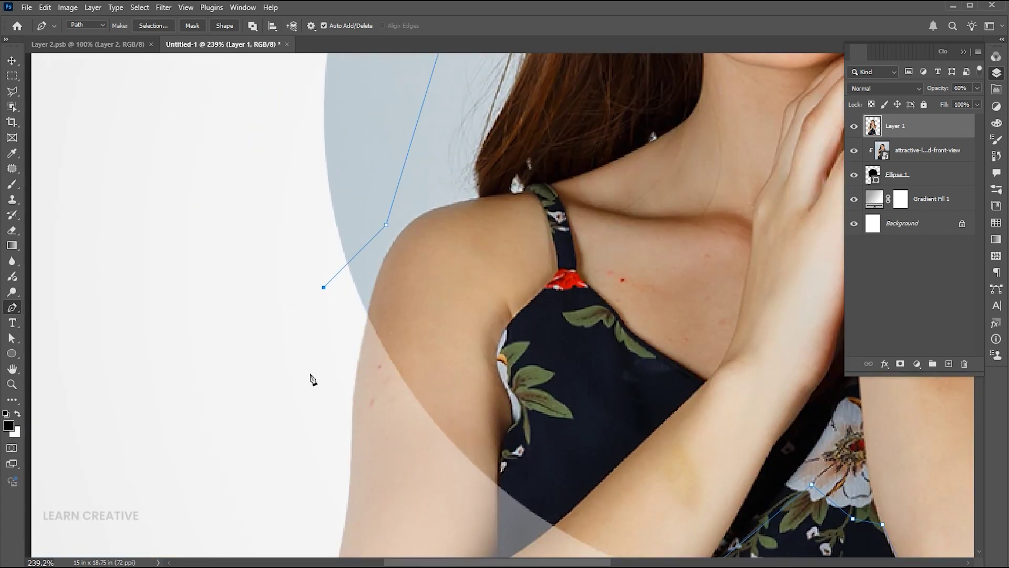
scroll(312, 378, down, 10)
click(276, 344)
click(280, 403)
click(326, 451)
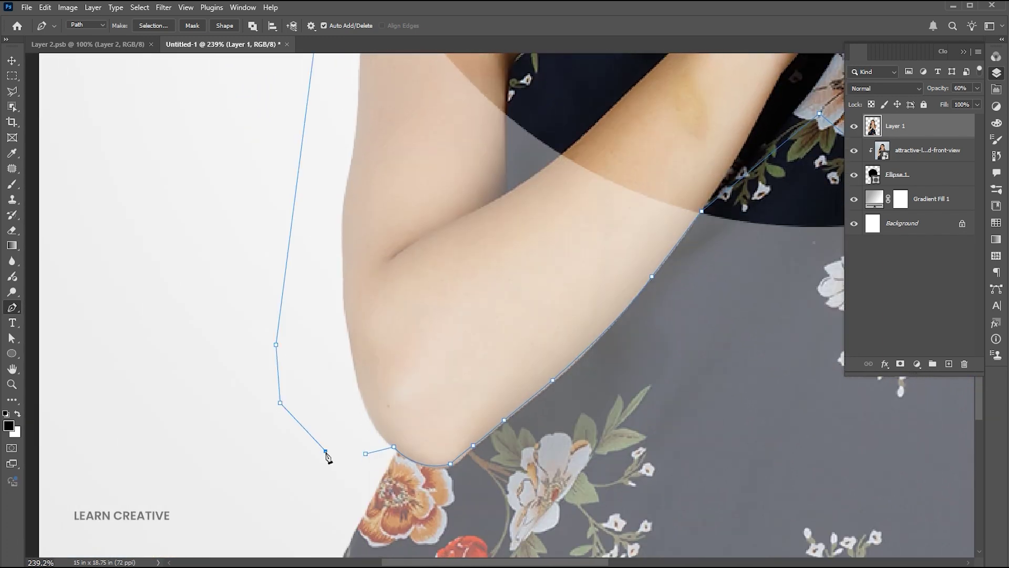
Close the path, make a 0-feather selection, mask Layer 1 with it, and restore 100% opacity.
click(365, 454)
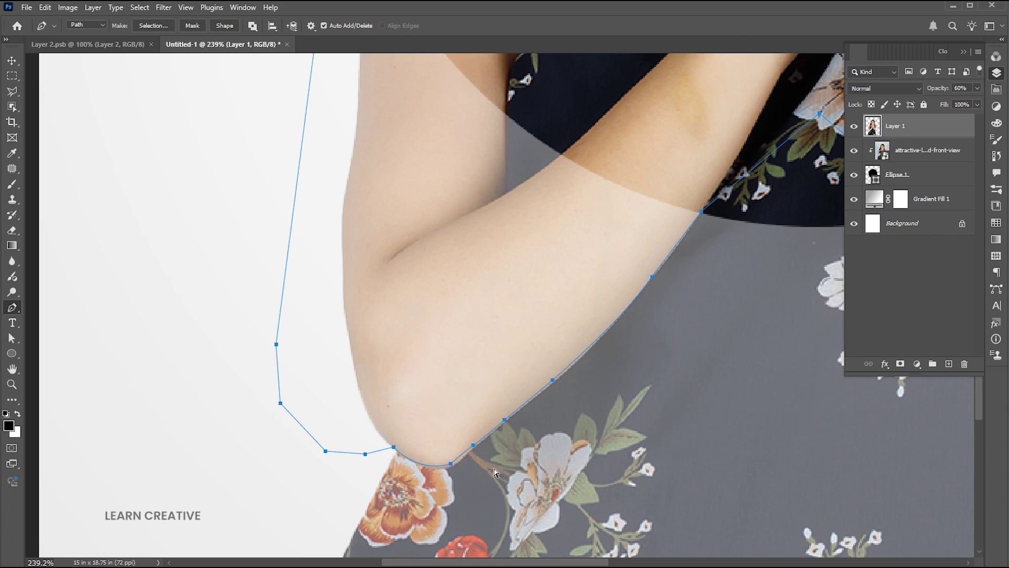
key(ctrl+0)
right_click(460, 157)
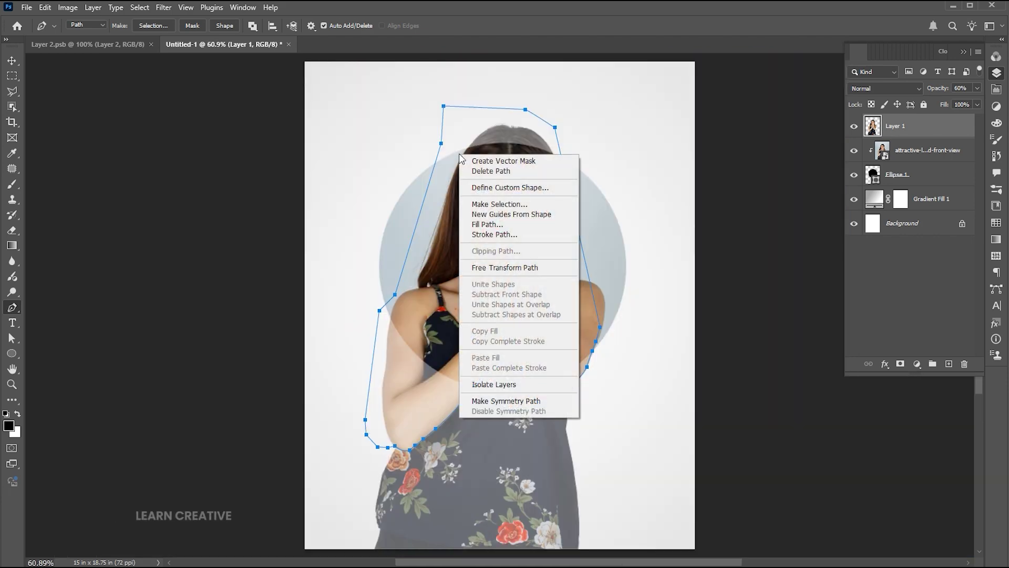
click(479, 204)
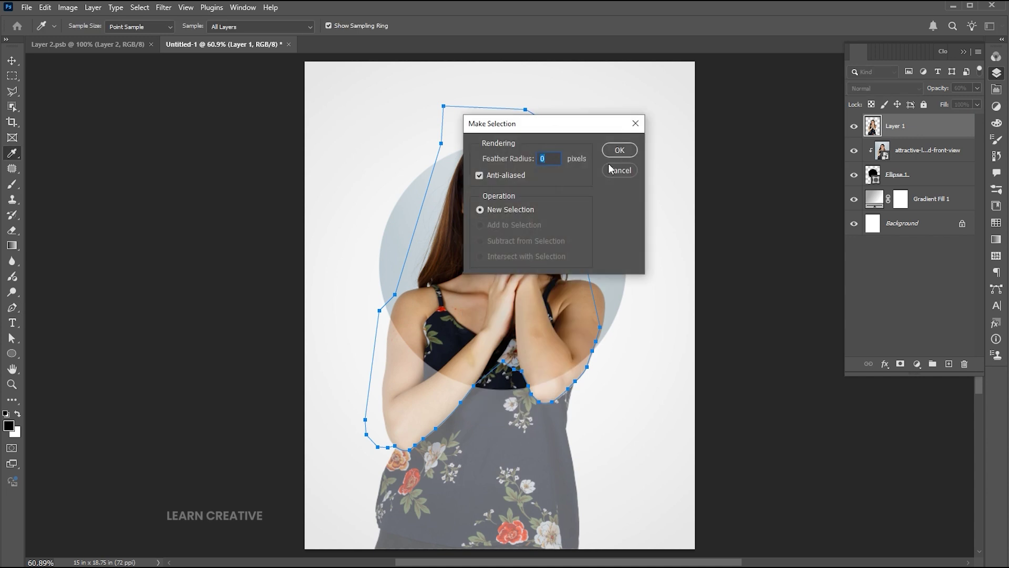
click(620, 152)
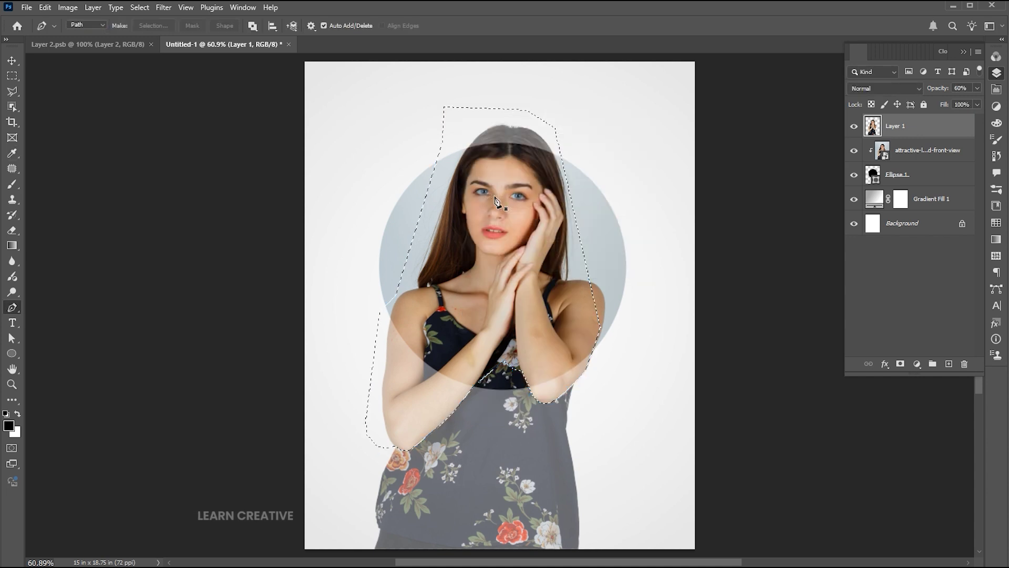
click(901, 364)
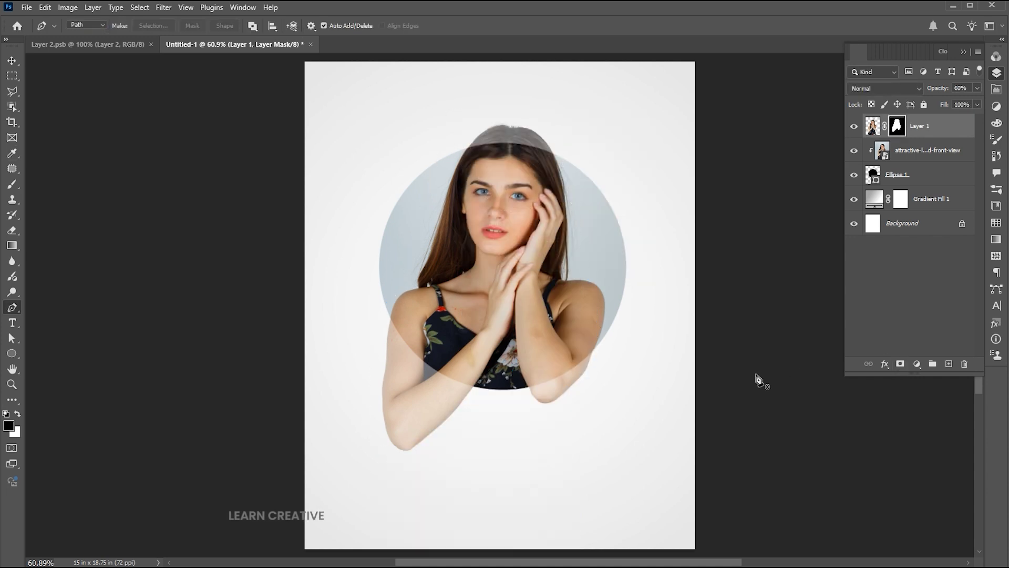
drag(955, 102, 989, 104)
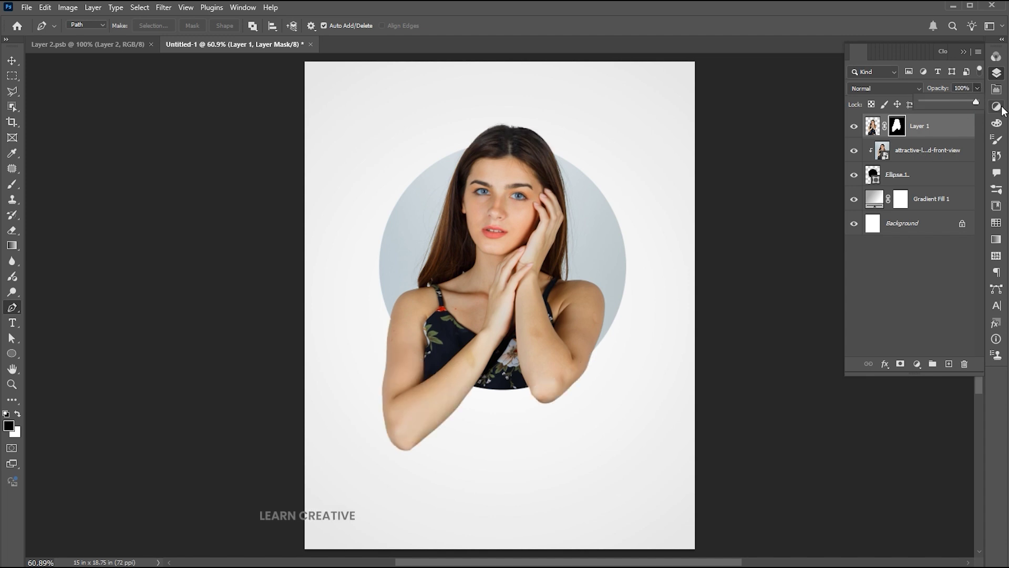
Switch the Pen tool to Shape mode and zoom in on the lower-left arm.
key(v)
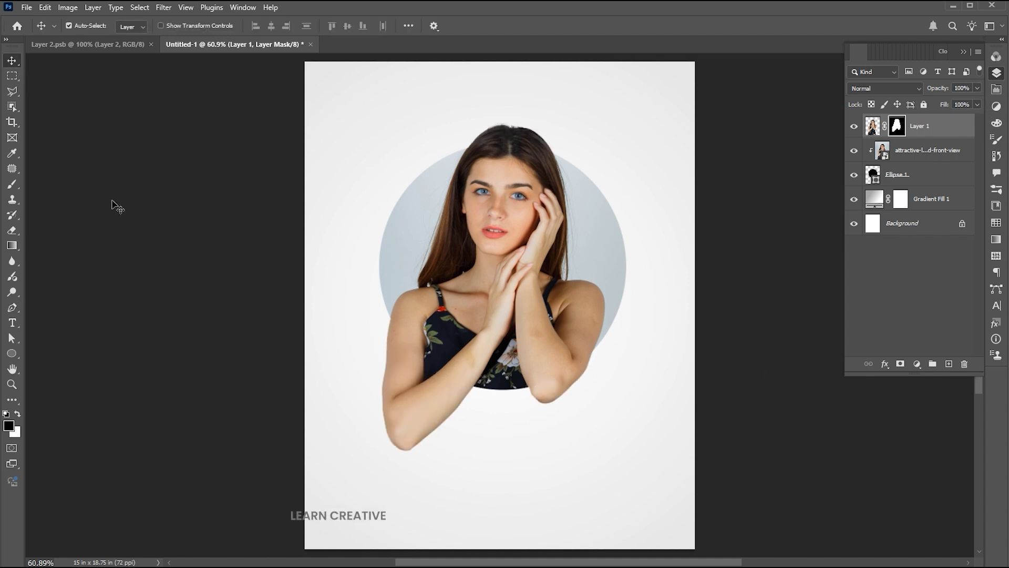
click(11, 307)
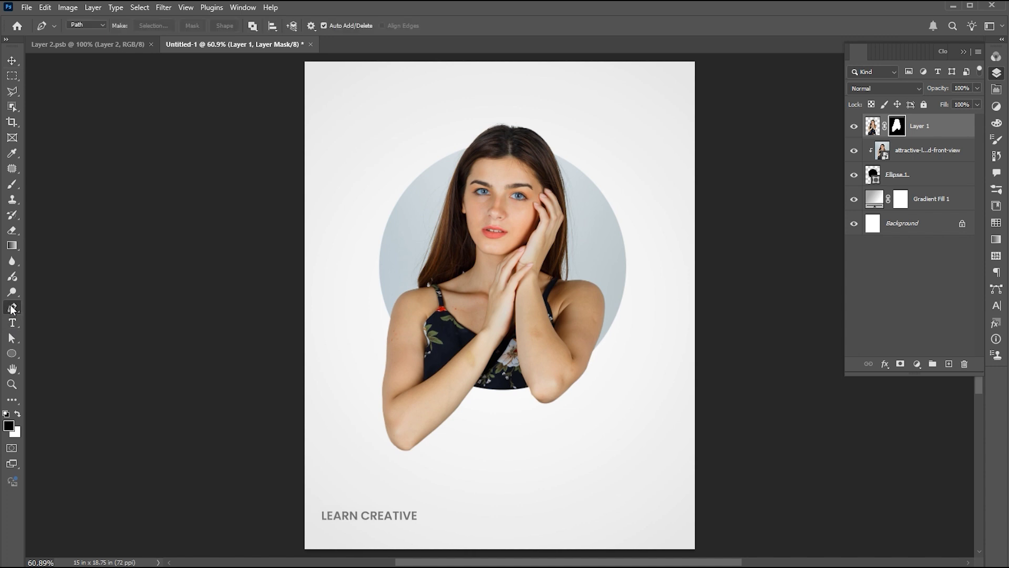
click(92, 25)
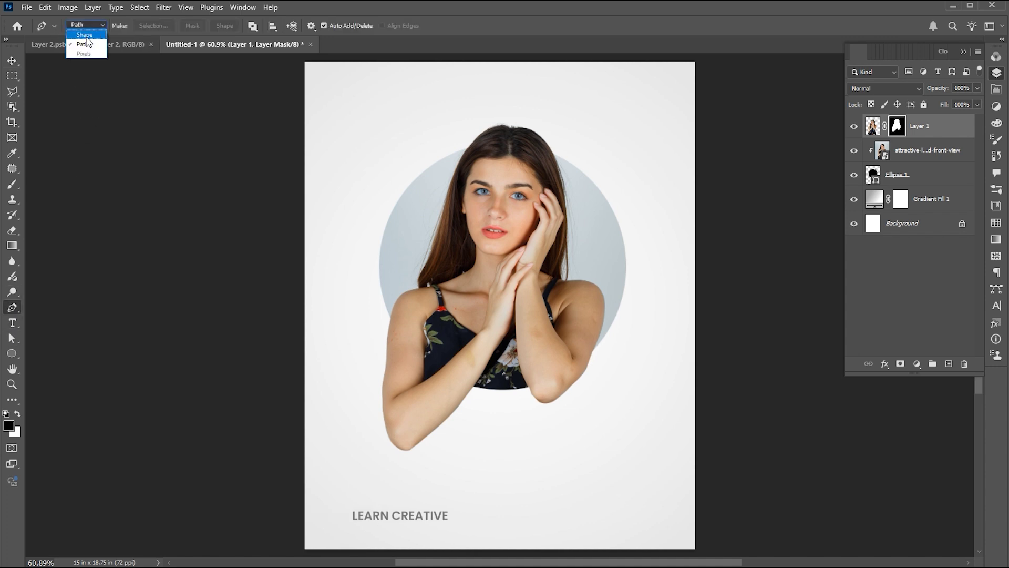
click(86, 36)
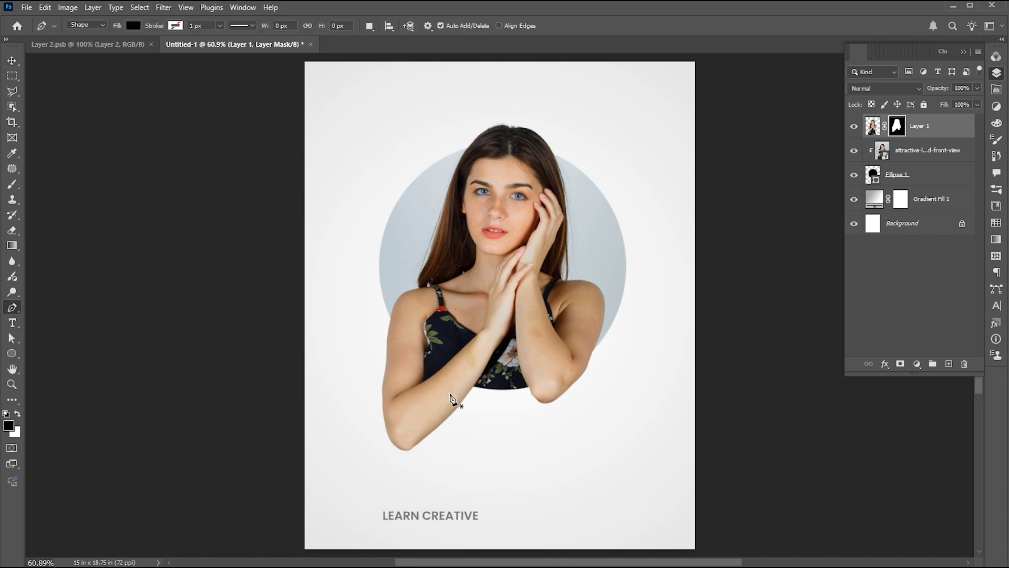
key(z)
drag(392, 402, 408, 328)
key(p)
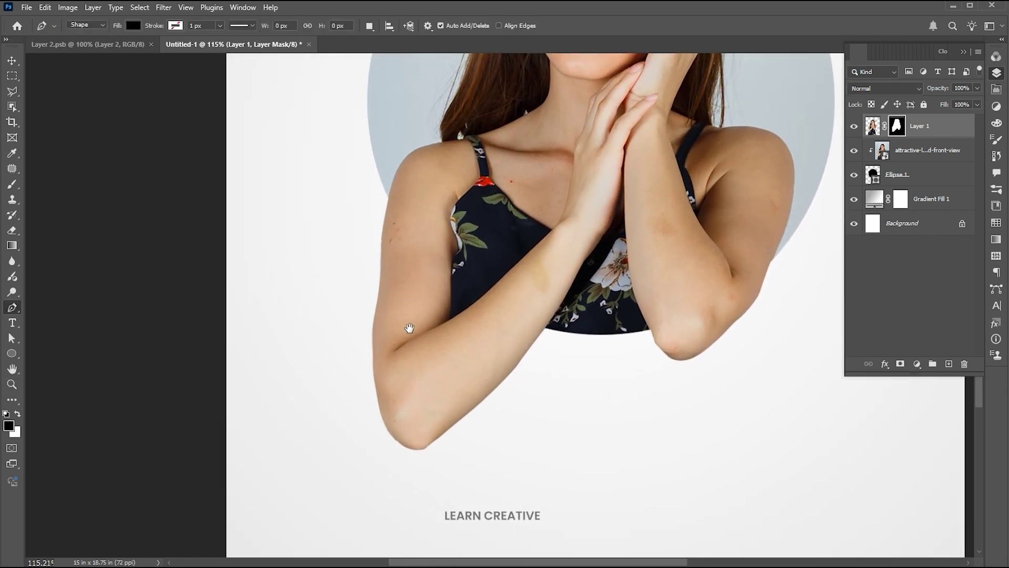
Trace the shape down the left arm, around the elbow and up the forearm.
click(402, 202)
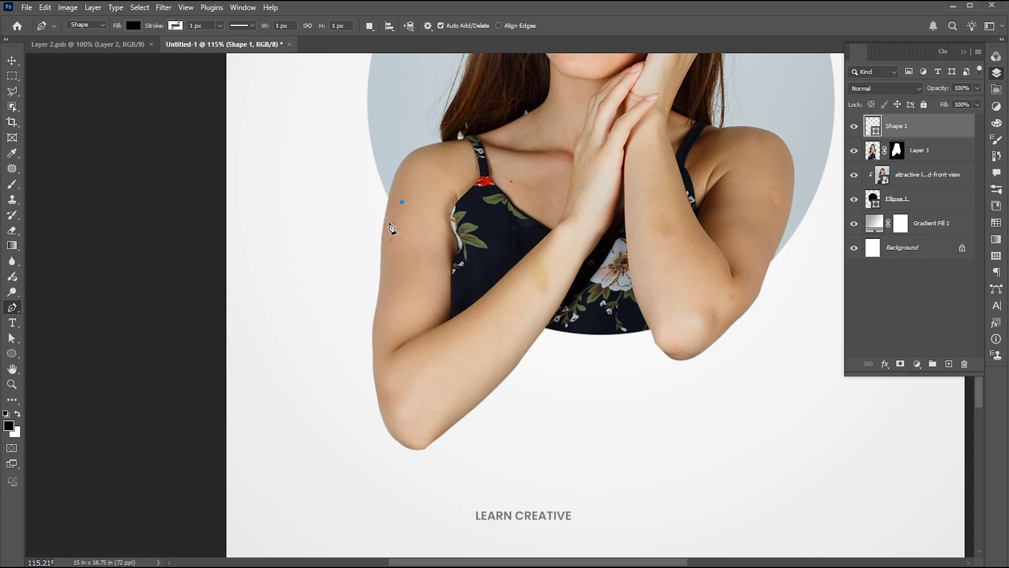
click(381, 232)
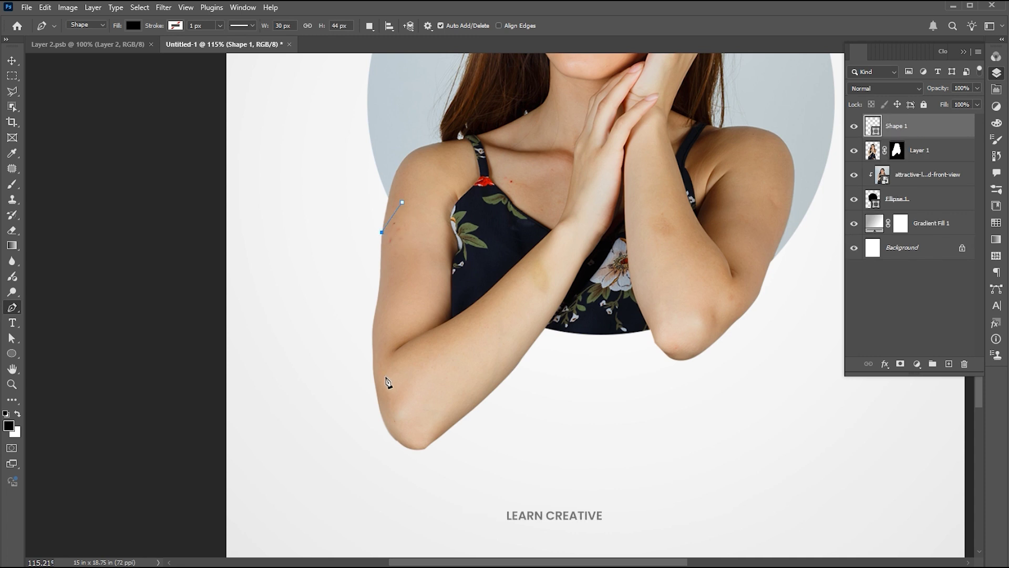
drag(373, 343, 371, 364)
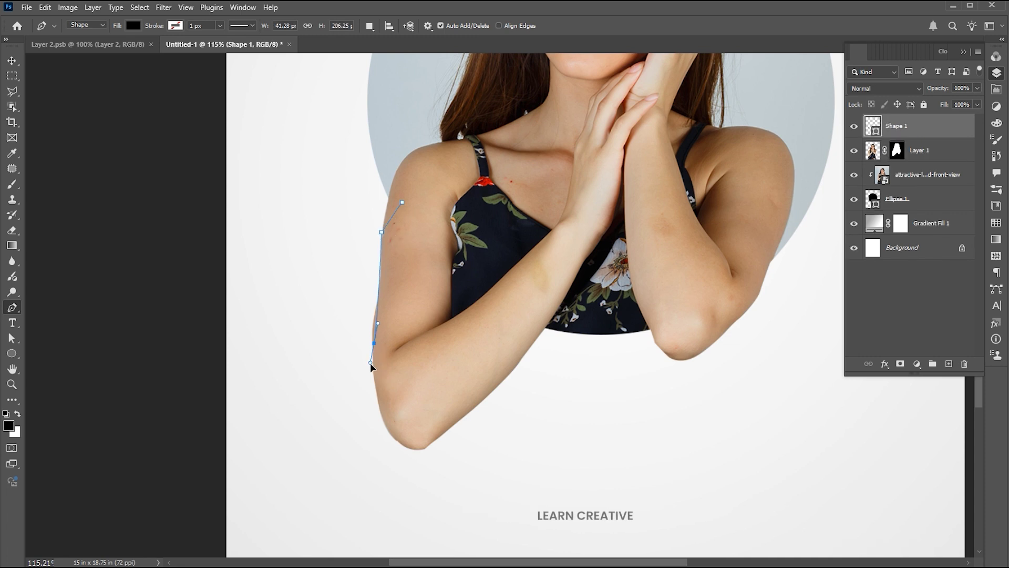
drag(382, 453, 417, 480)
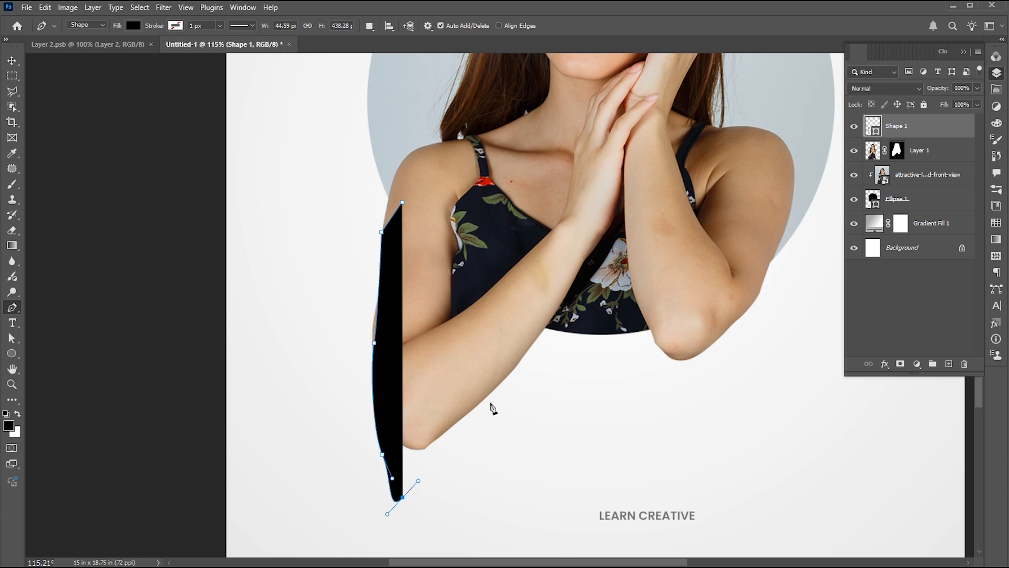
drag(497, 387, 509, 374)
drag(510, 340, 517, 353)
click(490, 298)
drag(525, 283, 447, 277)
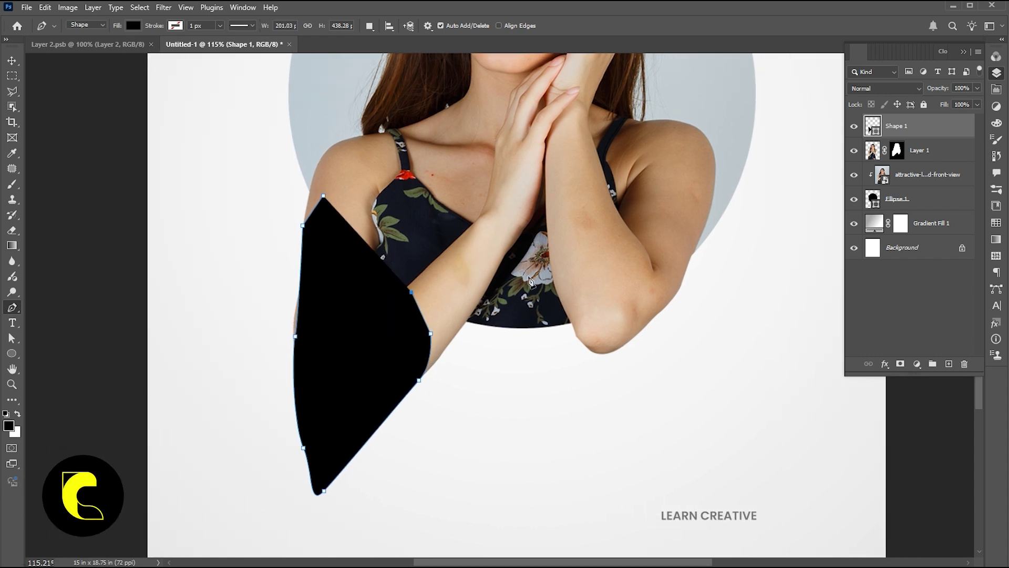
Continue across the hands, right arm and shoulders, close the shape, and move it below Layer 1.
click(483, 270)
click(529, 276)
click(565, 310)
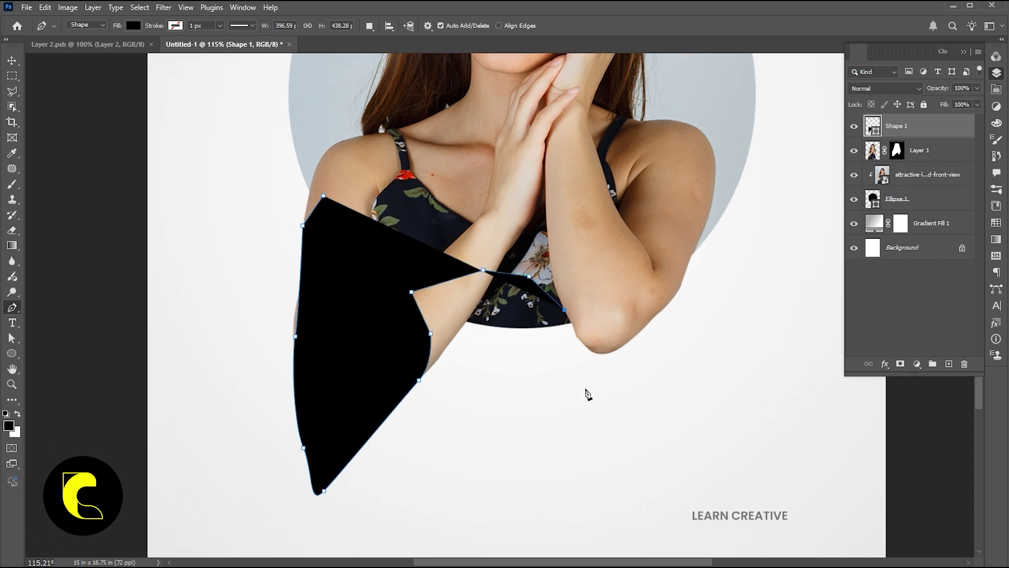
drag(583, 372, 590, 406)
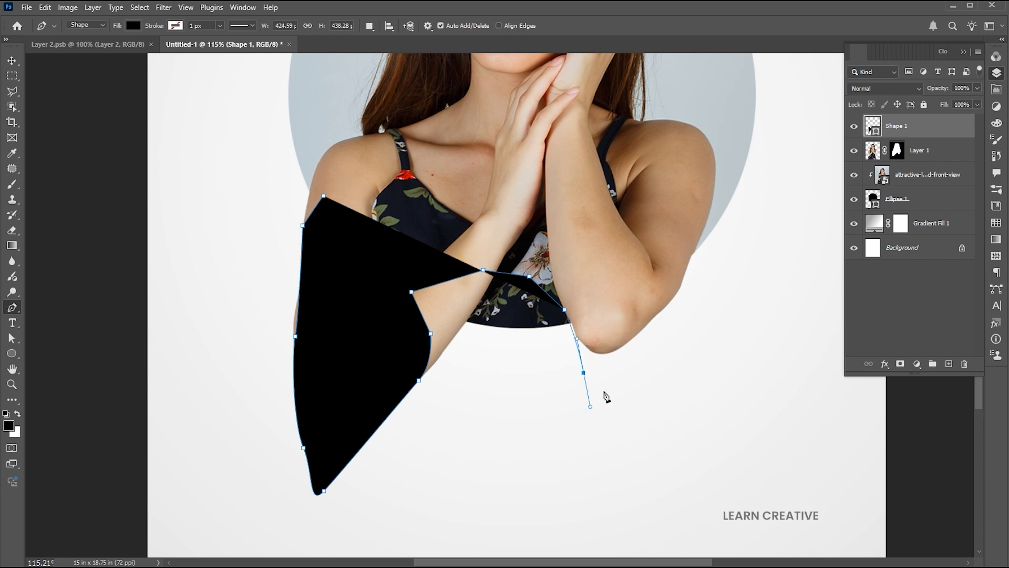
drag(646, 324, 671, 292)
click(676, 272)
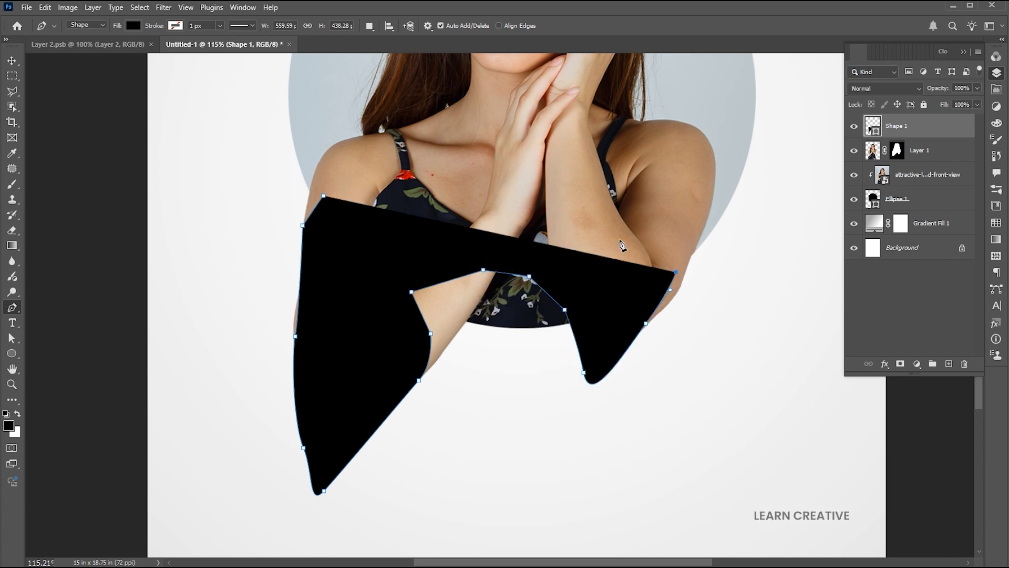
click(620, 240)
click(520, 185)
click(397, 181)
click(323, 197)
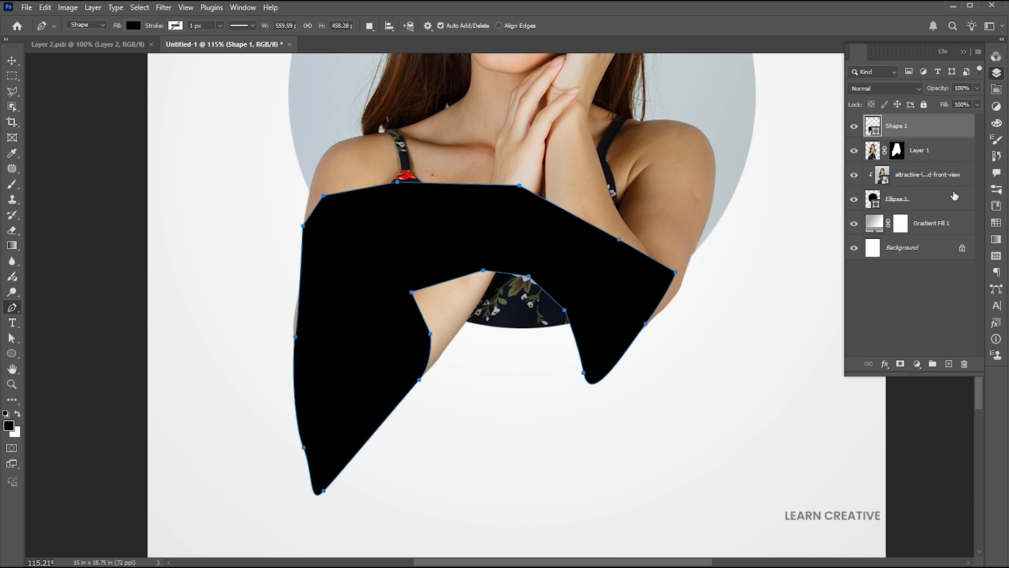
drag(928, 134, 897, 164)
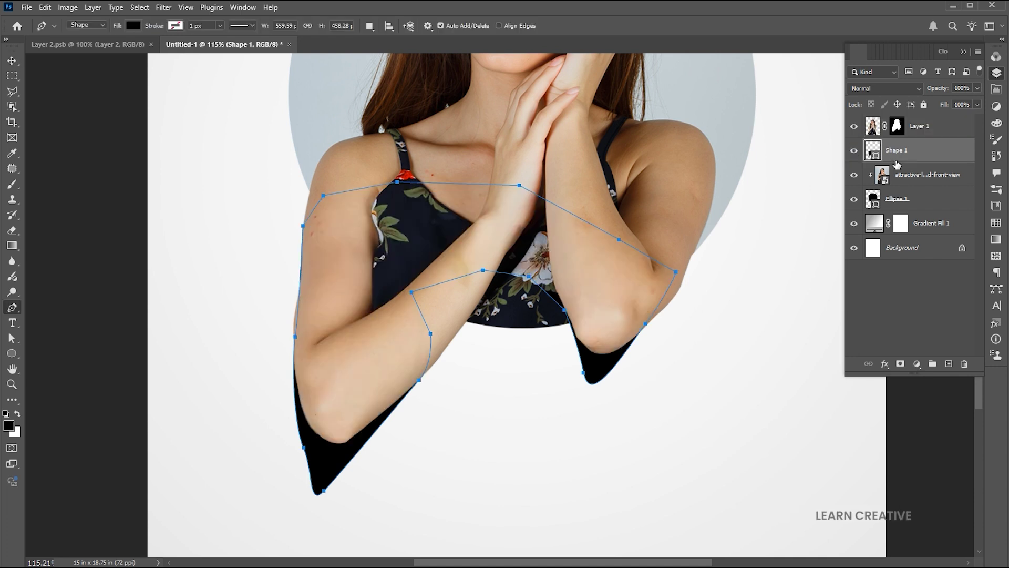
Convert Shape 1 to a smart object.
key(v)
right_click(908, 148)
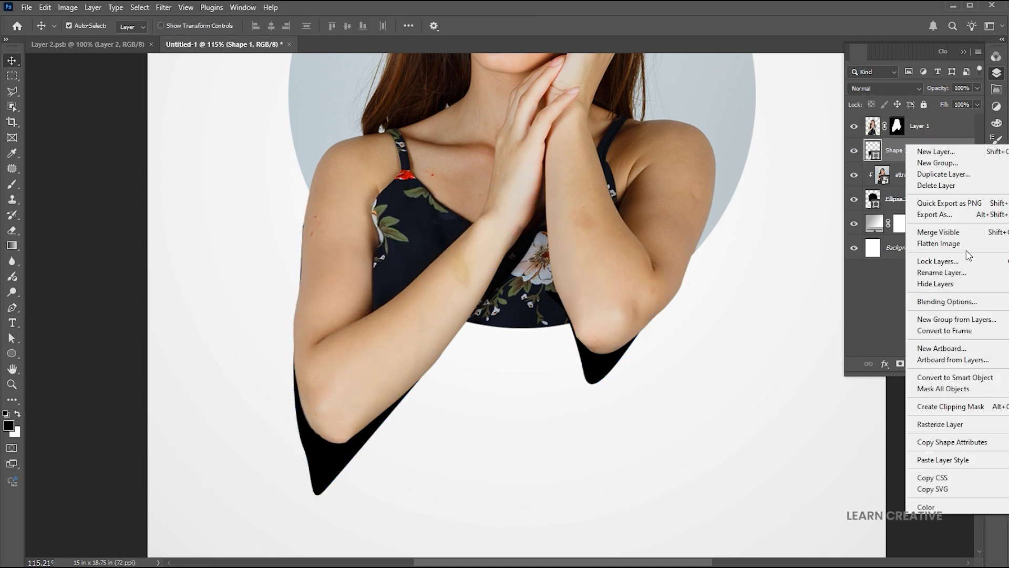
click(949, 380)
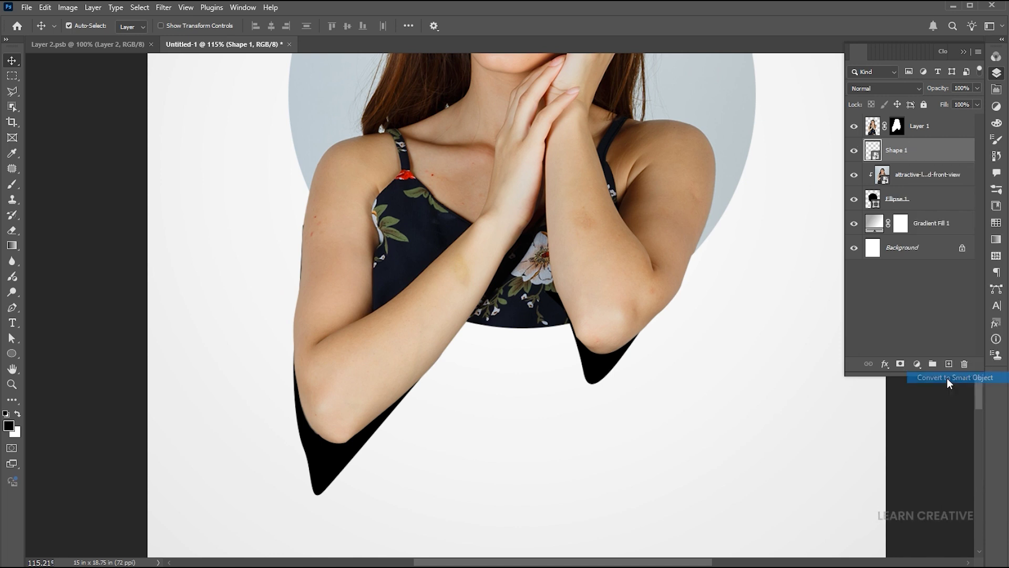
Apply a 6 px Gaussian Blur to Shape 1 and set its opacity to 60%.
click(164, 8)
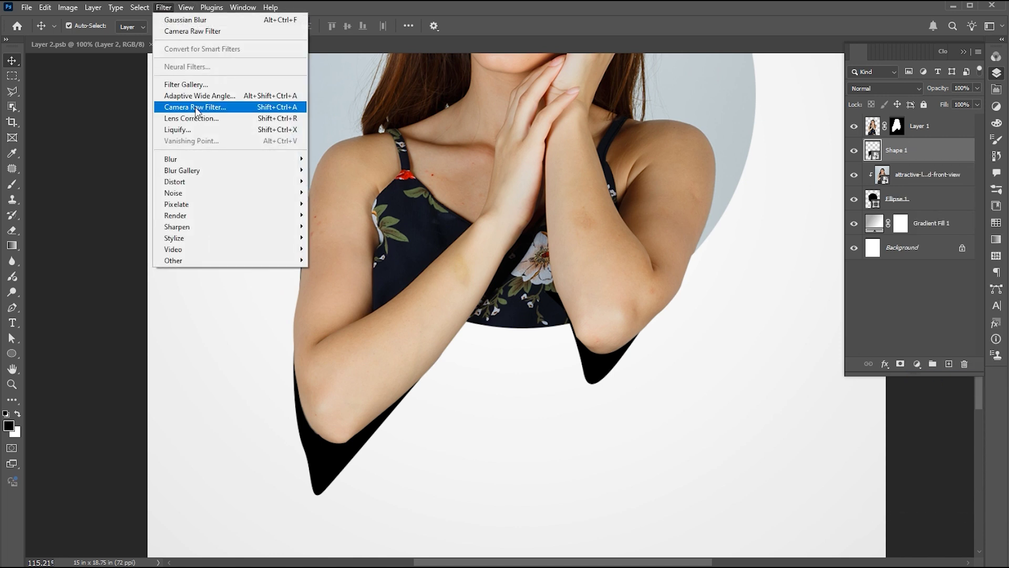
mouse_move(188, 160)
click(347, 204)
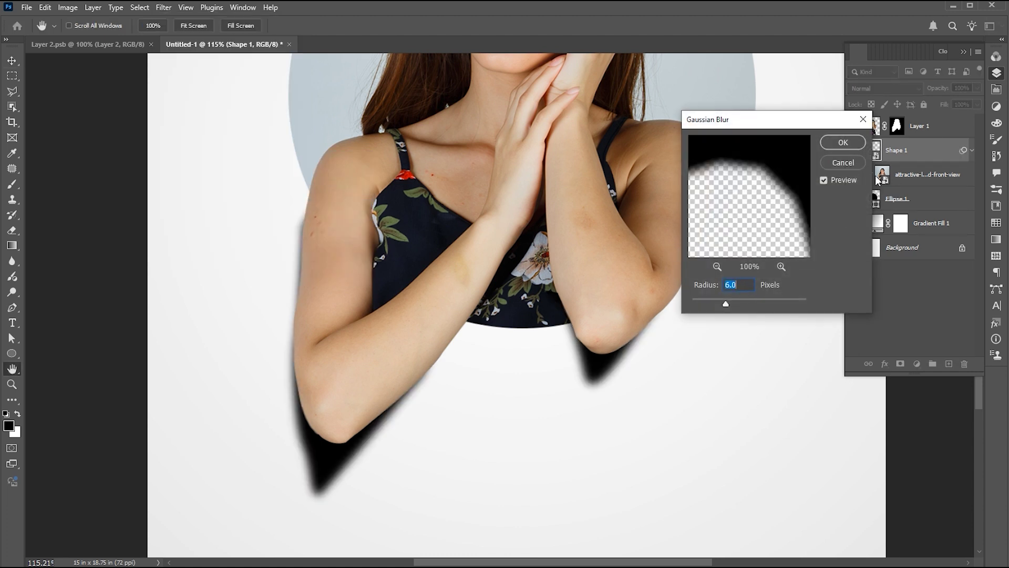
click(844, 143)
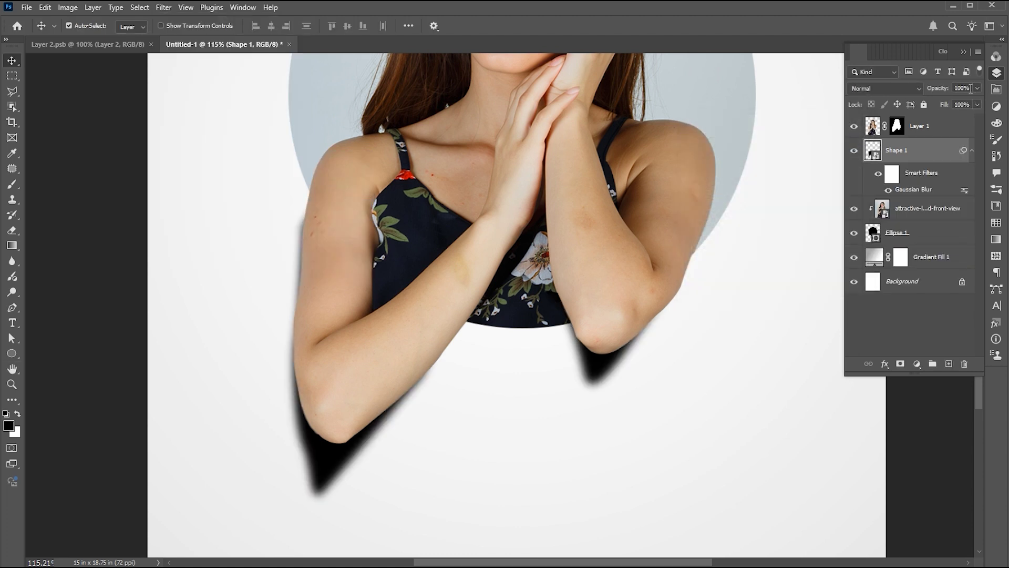
text(60)
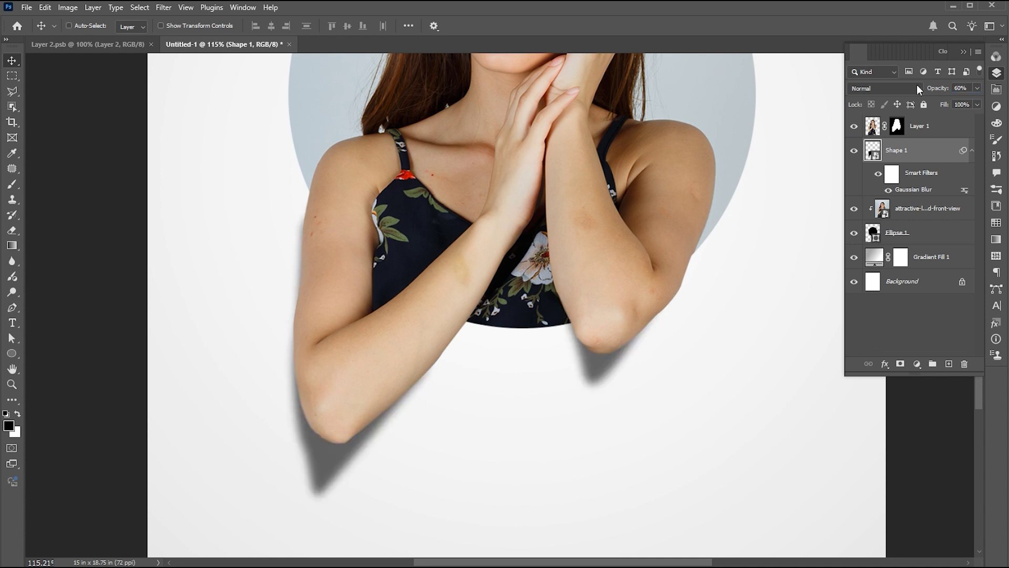
key(ctrl+0)
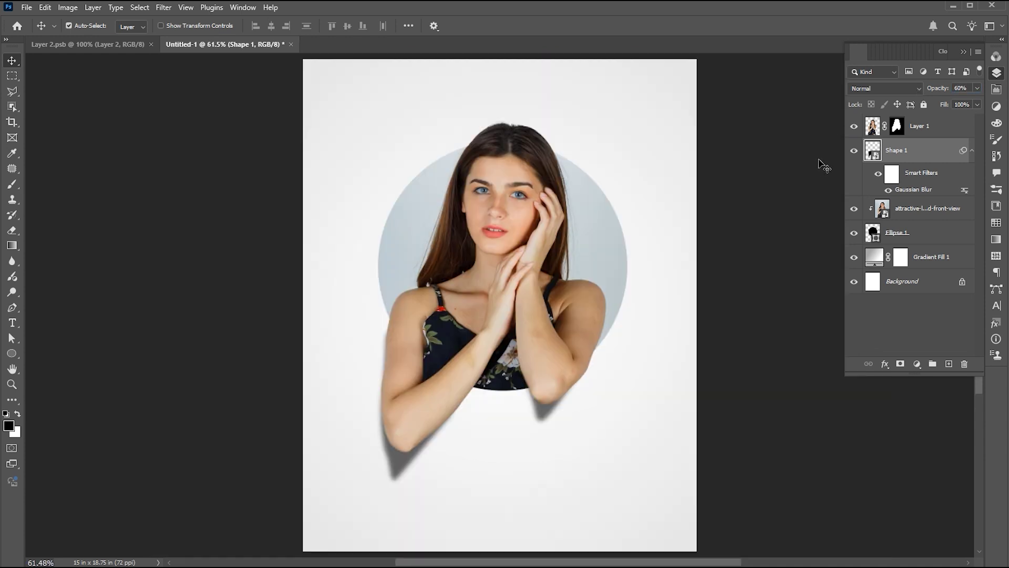
ctrl+click(654, 181)
Type the heading CLIPPING MASK below the arms with 90 pt leading.
drag(630, 178, 624, 178)
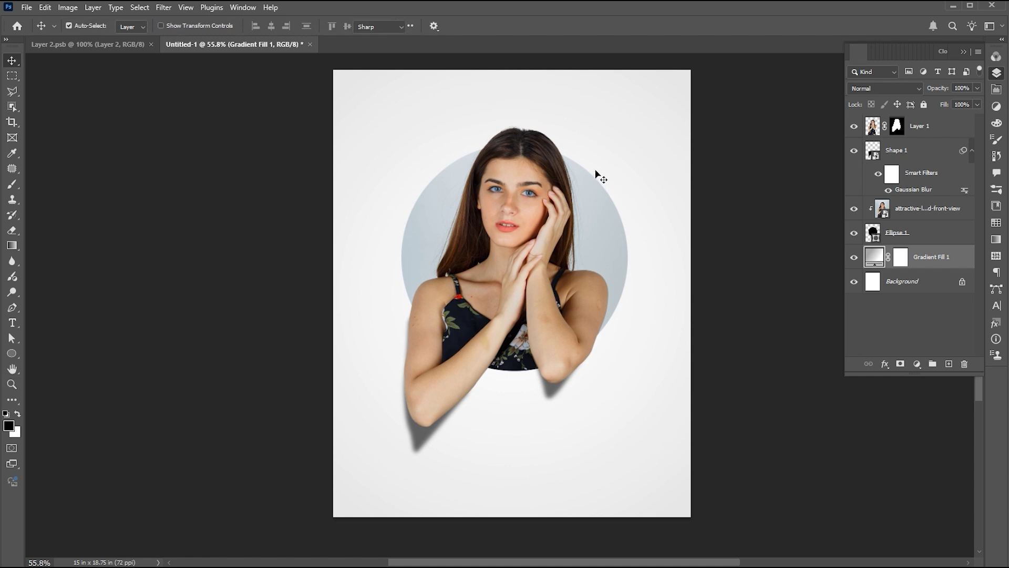
key(t)
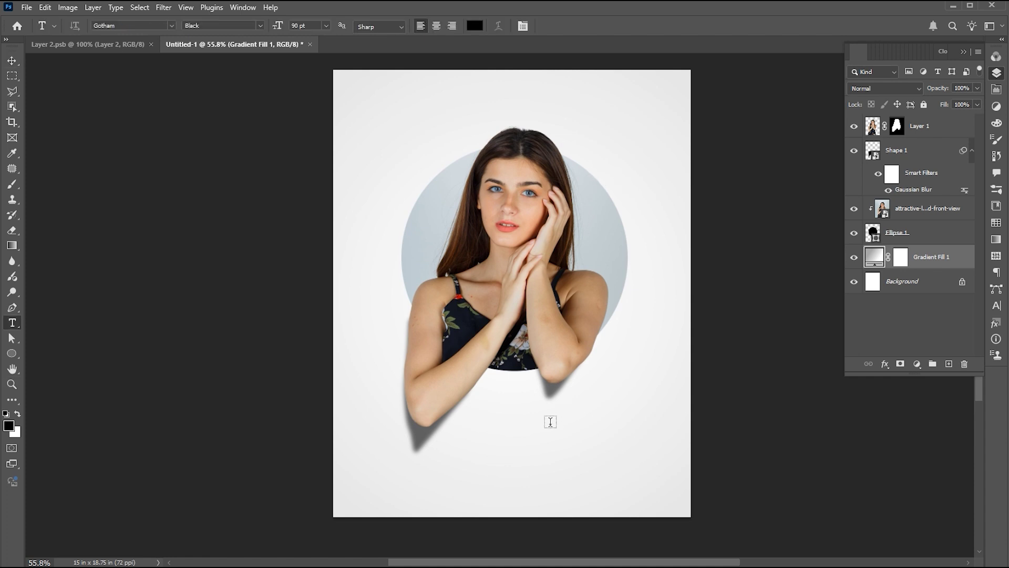
click(581, 432)
text(C)
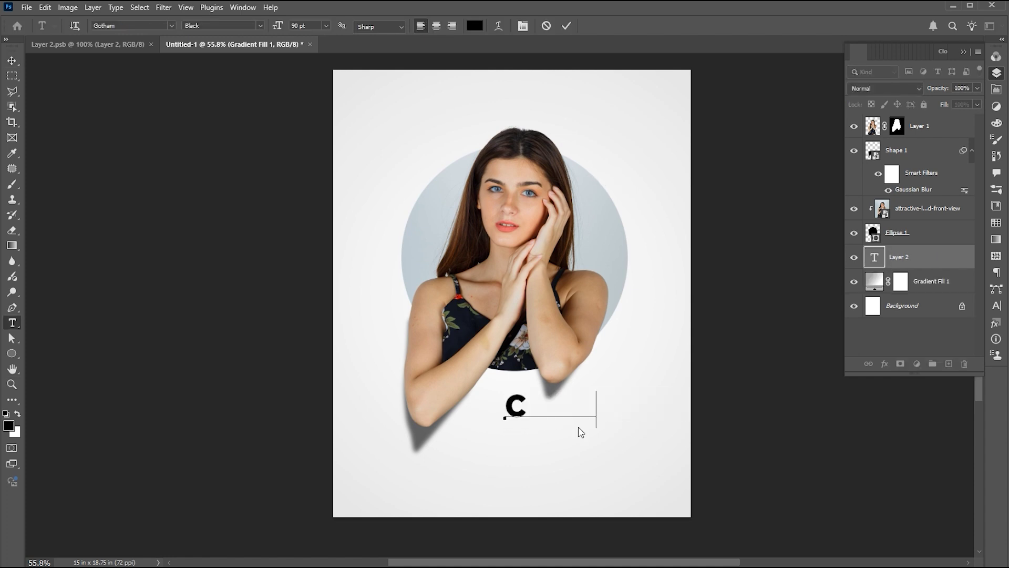
text(LIPPING MASK)
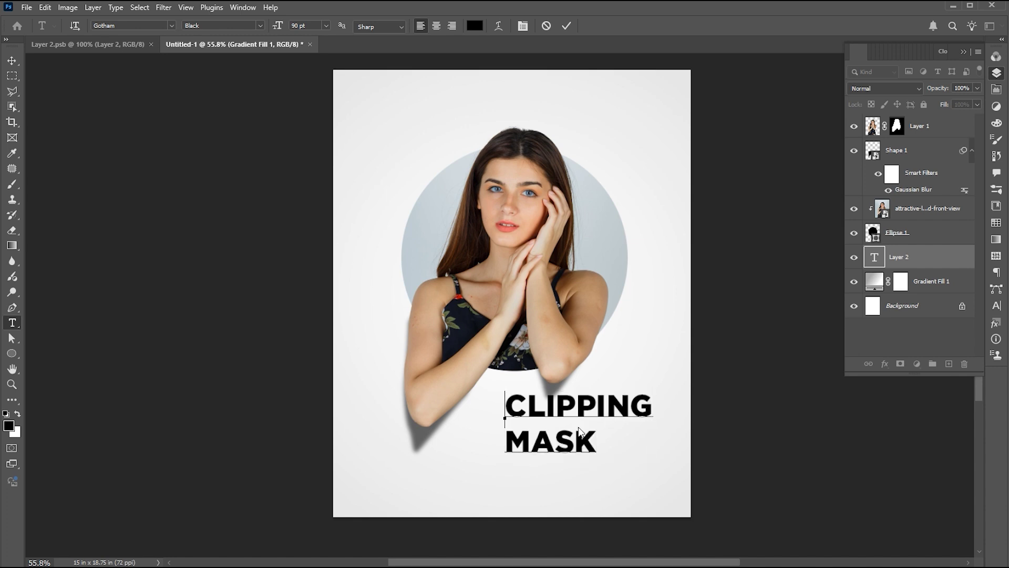
key(ctrl+a)
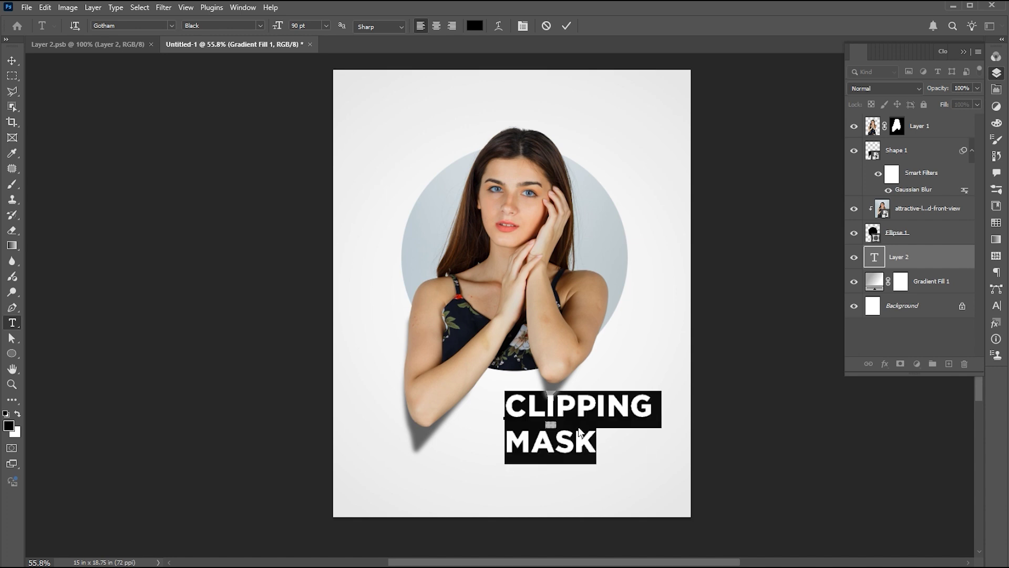
key(ctrl+t)
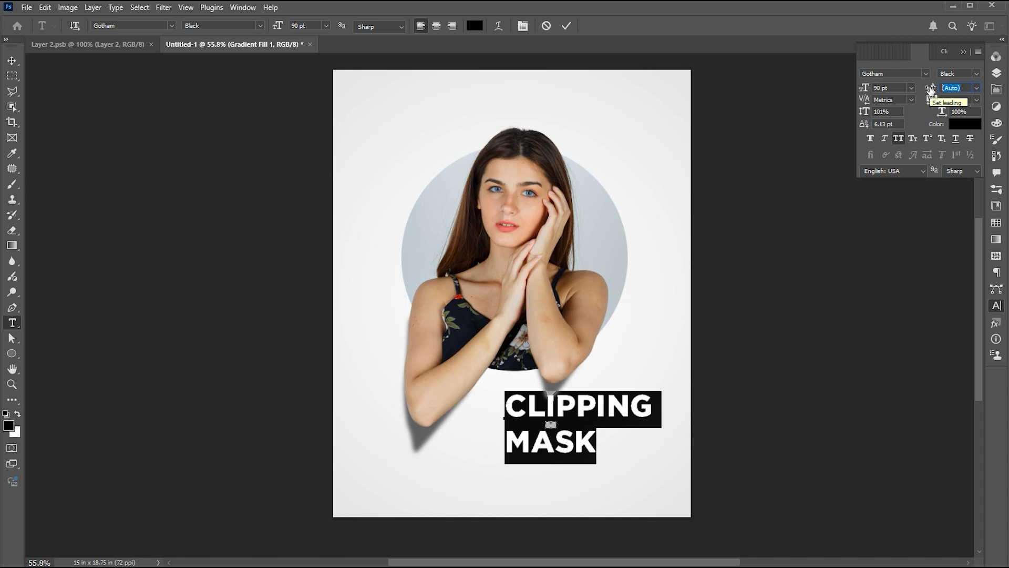
key(Return)
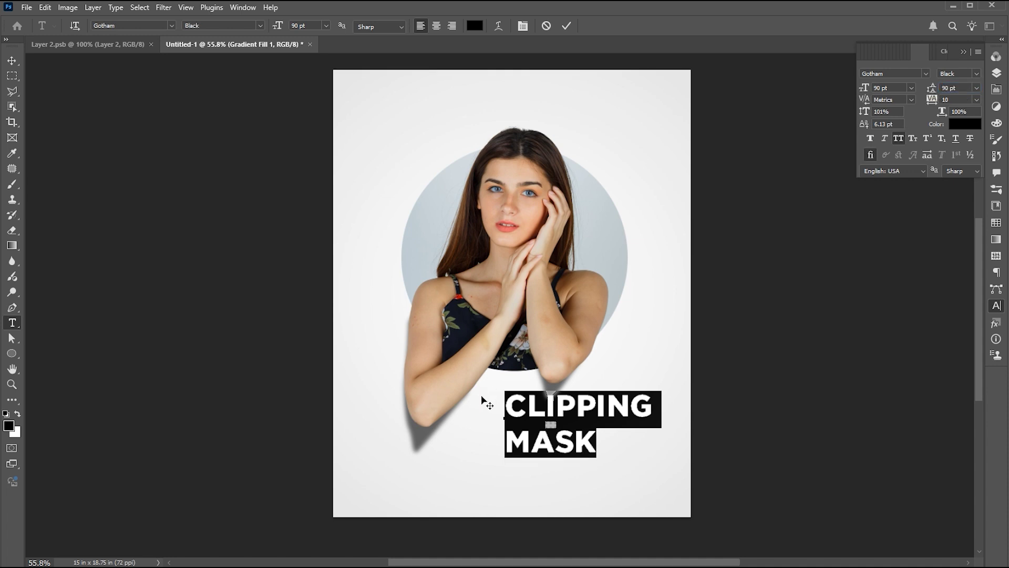
click(12, 64)
Scale the heading down to about 45.97 pt beneath the arms.
key(ctrl+t)
drag(655, 391, 539, 418)
key(Return)
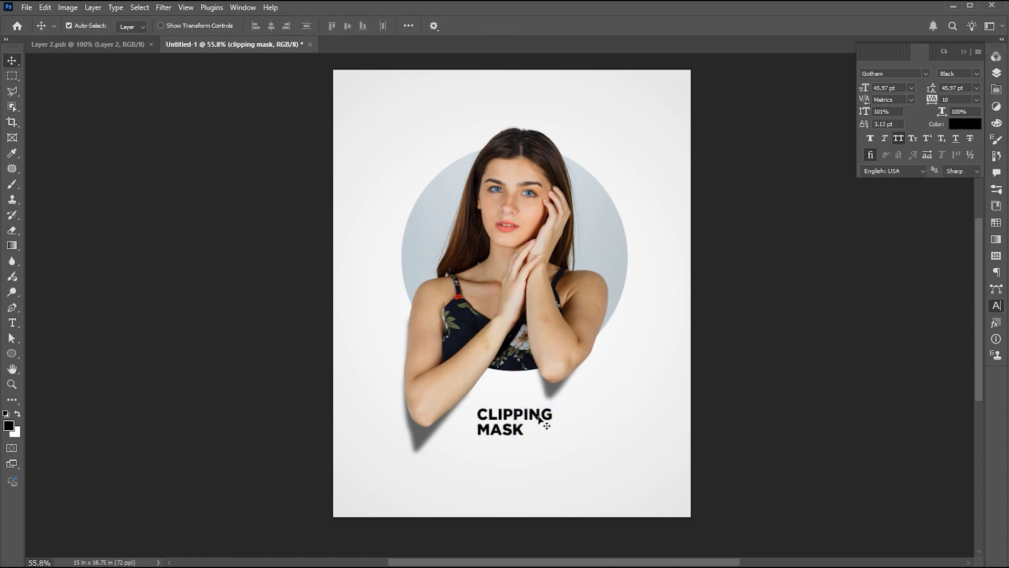
click(11, 323)
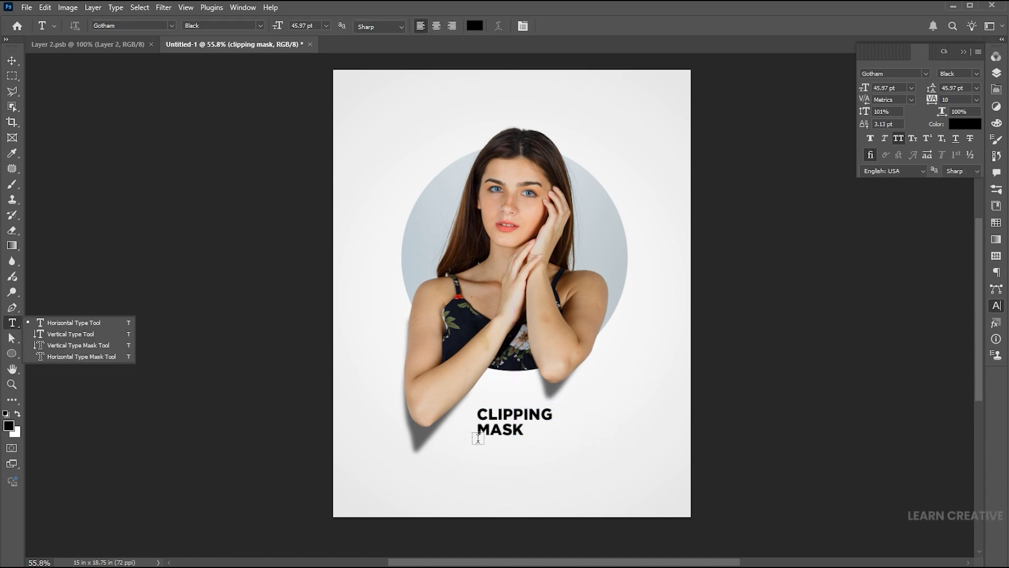
Draw a paragraph text box under the CLIPPING MASK heading and set it to 10 pt Extra Light.
drag(478, 443, 657, 486)
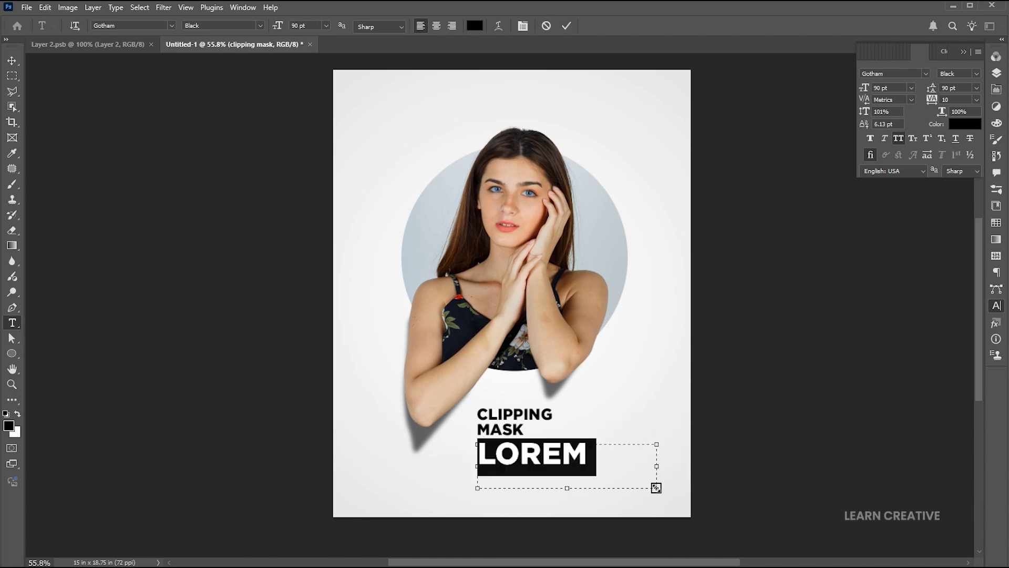
click(308, 25)
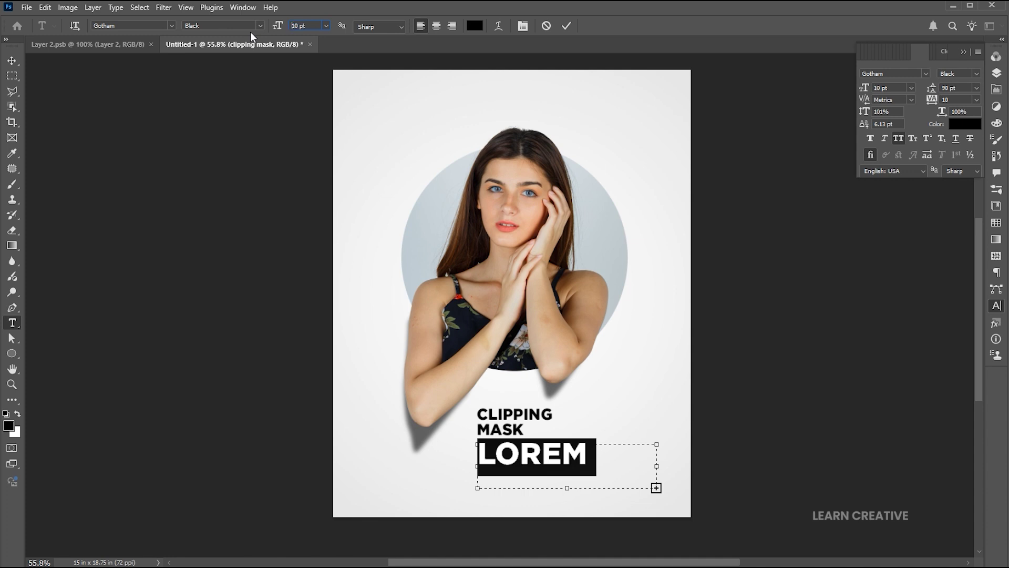
text(10)
key(Return)
click(957, 73)
click(963, 104)
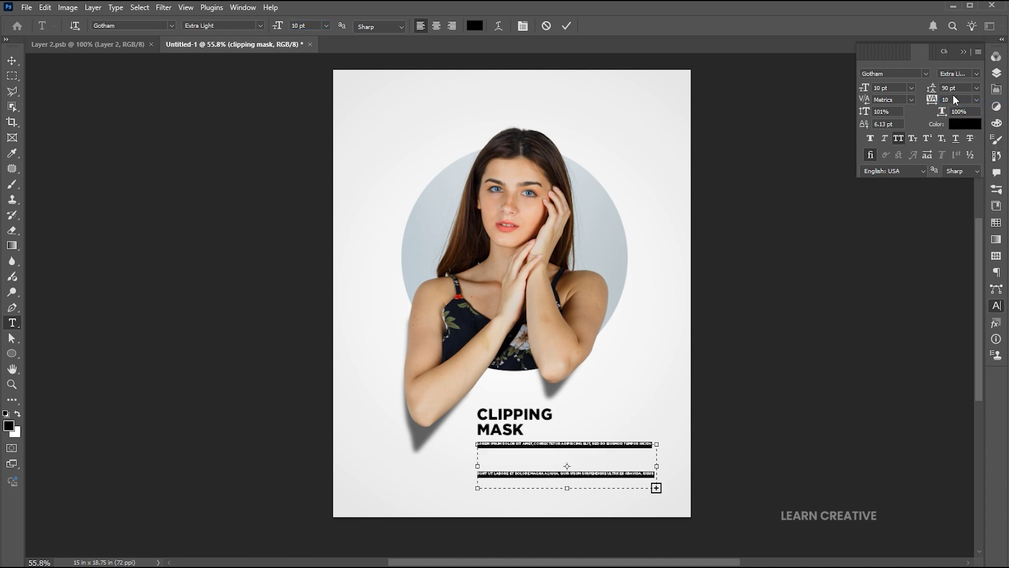
Set the paragraph's line spacing to 15 pt, trim the text box to fit, and commit it.
click(933, 88)
text(12)
key(Return)
drag(656, 444, 642, 444)
click(949, 88)
text(15)
key(Return)
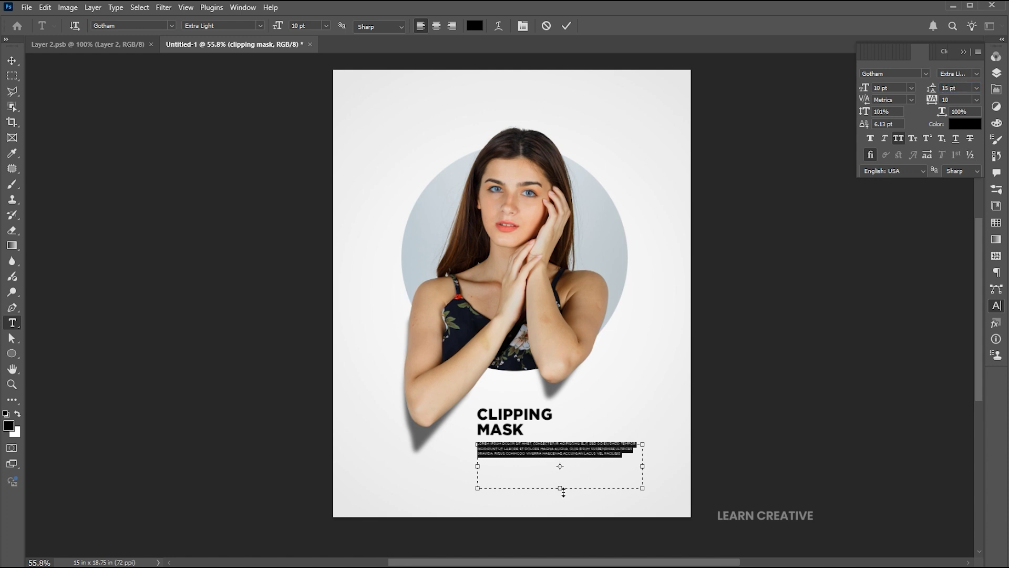
drag(560, 488, 559, 474)
click(12, 60)
scroll(656, 376, up, 1)
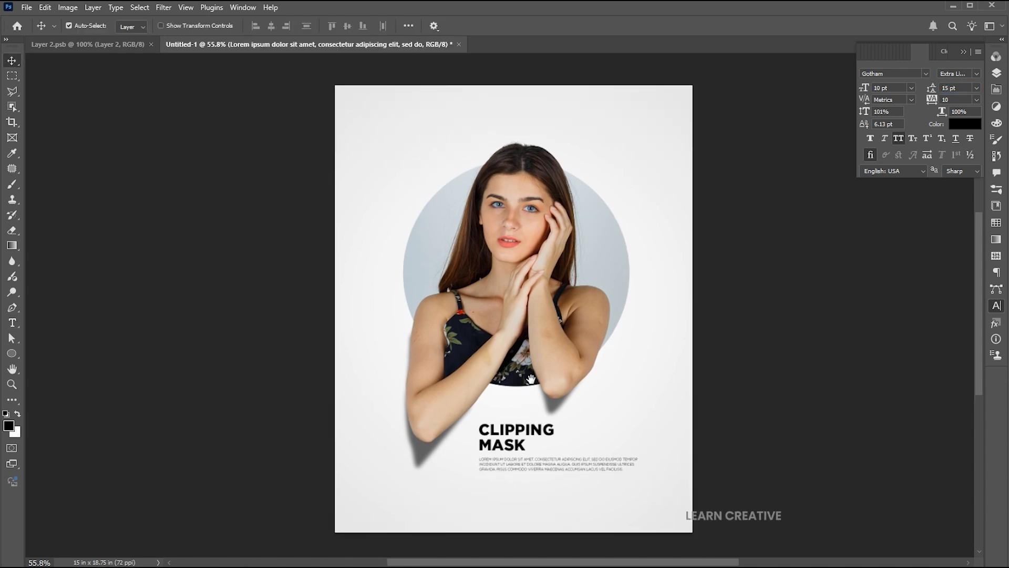
Duplicate the heading to the top of the poster and retype it as 'PURE ELEGANCE'.
drag(526, 431, 513, 118)
key(t)
key(Return)
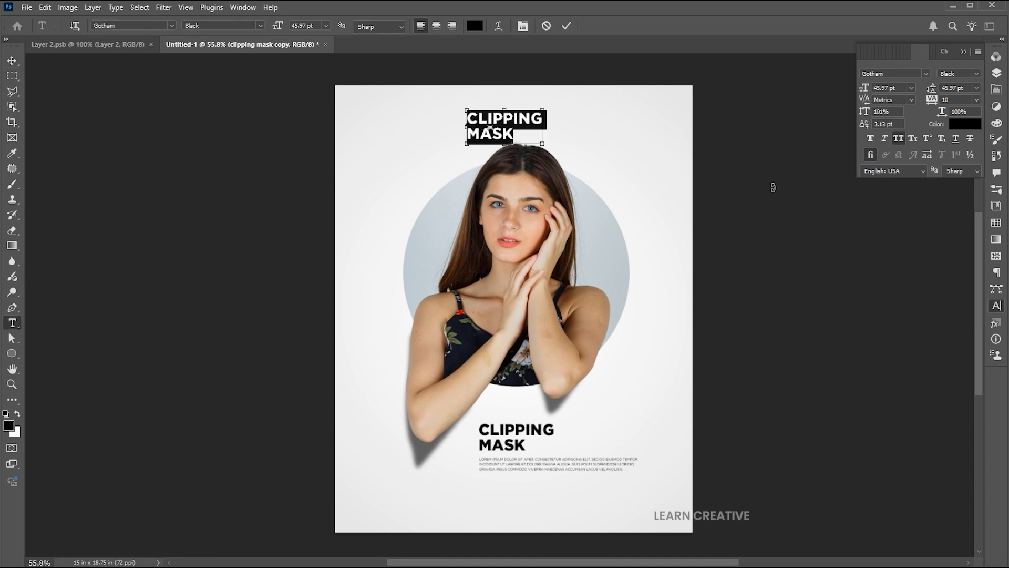
text(P)
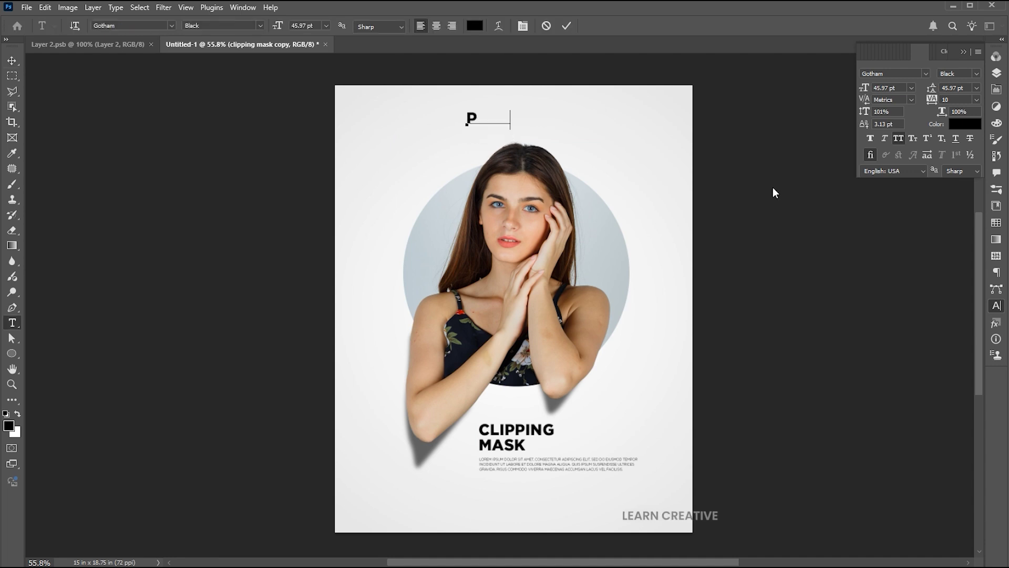
text(URE E)
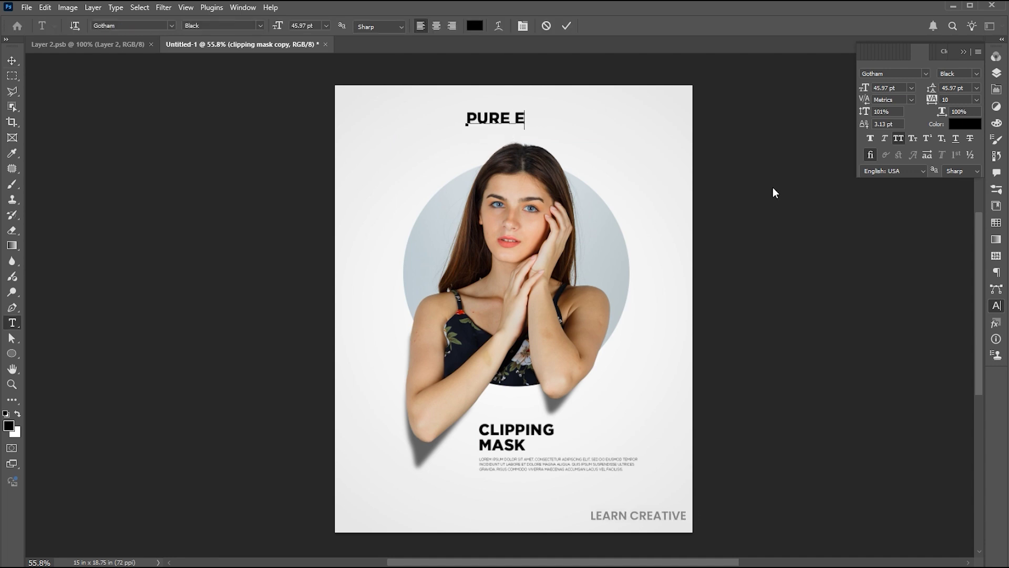
text(LEGANCE)
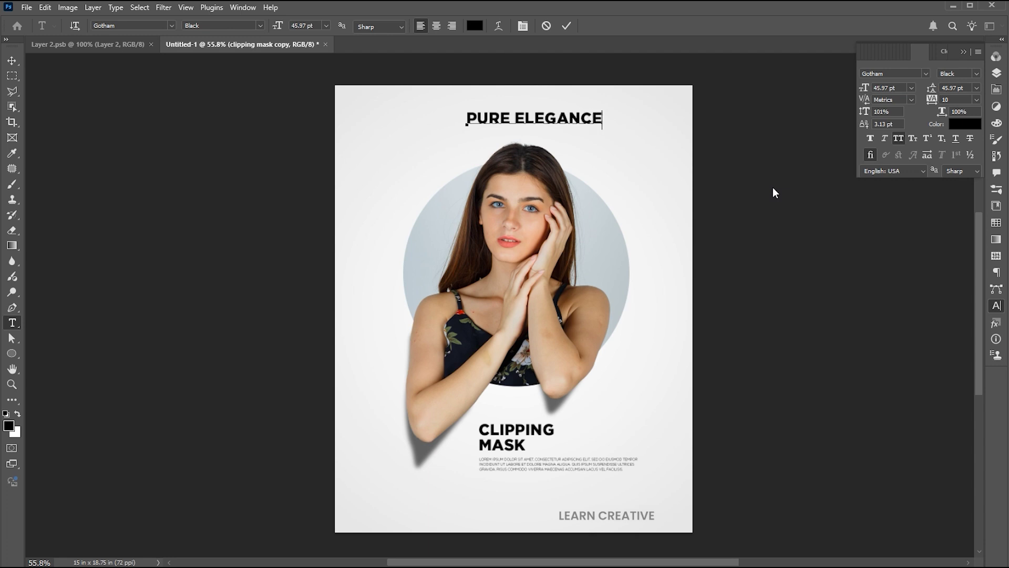
Give the PURE ELEGANCE title 600 letter spacing and the Light font weight.
key(ctrl+a)
click(931, 101)
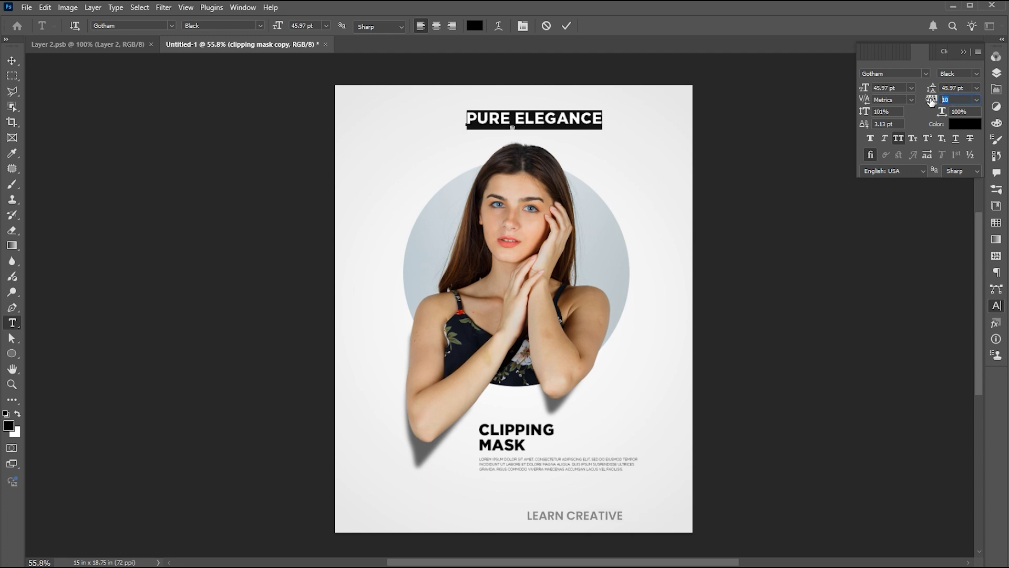
text(600)
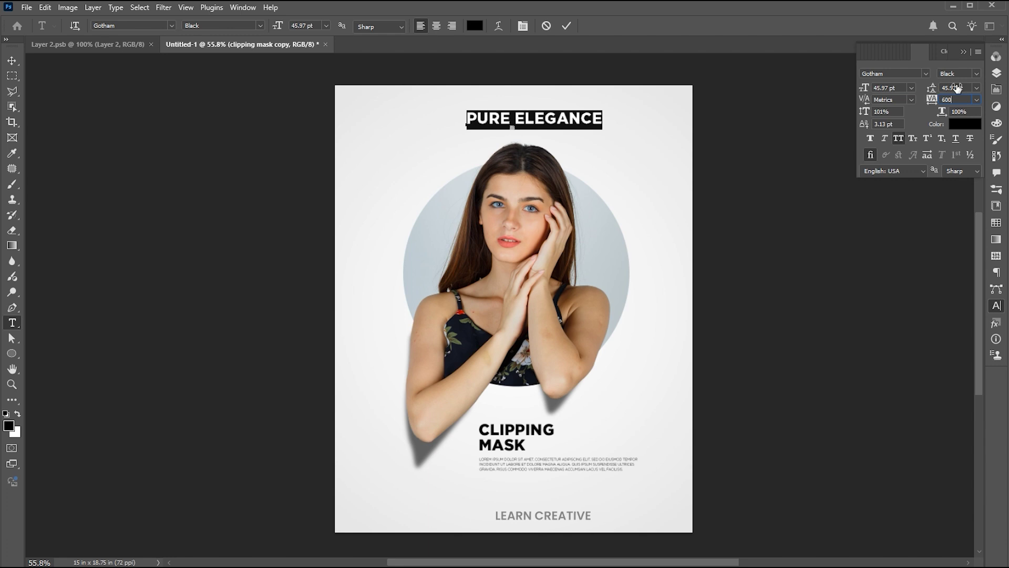
key(Return)
click(977, 89)
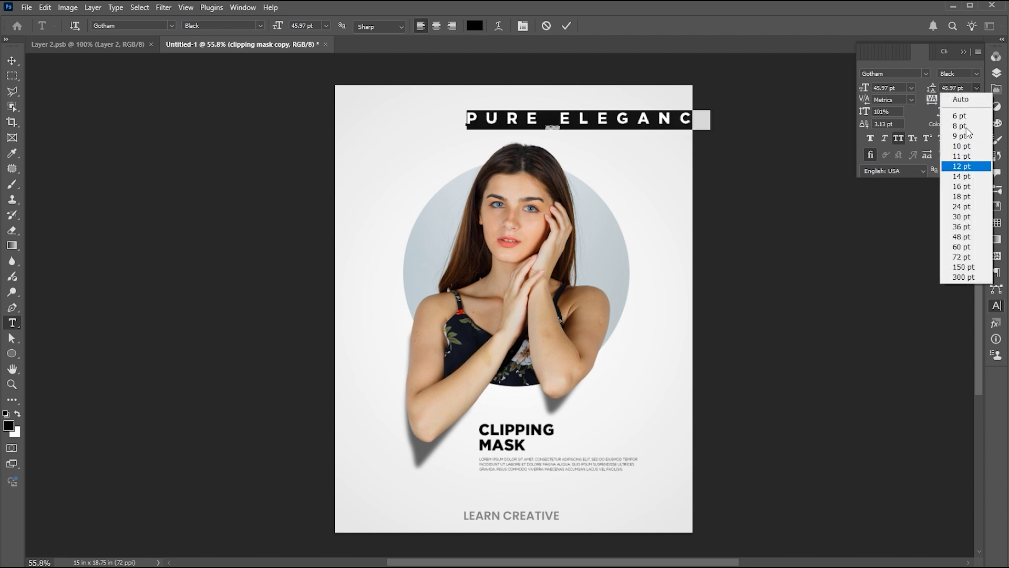
click(977, 73)
click(977, 74)
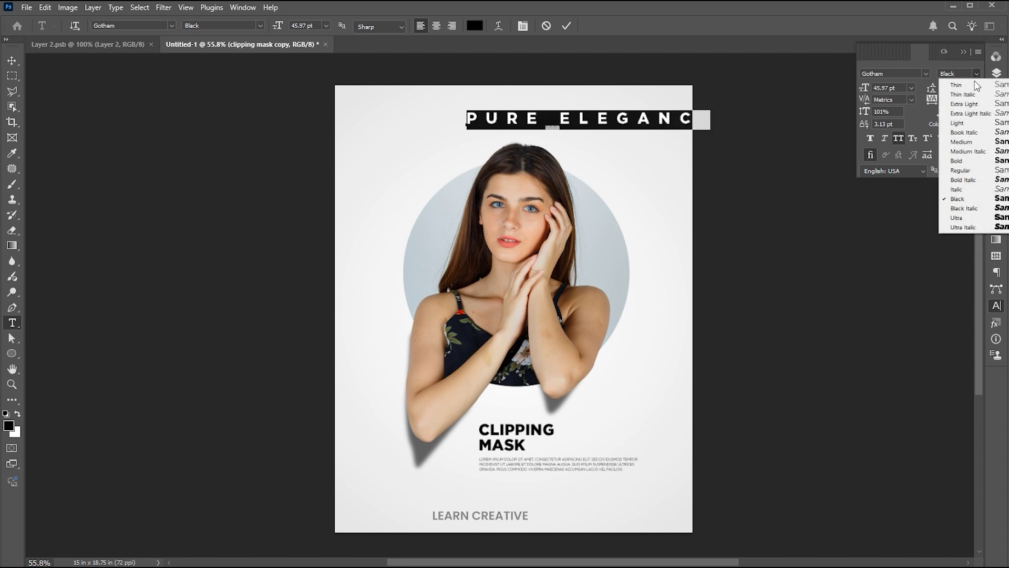
click(968, 122)
click(12, 61)
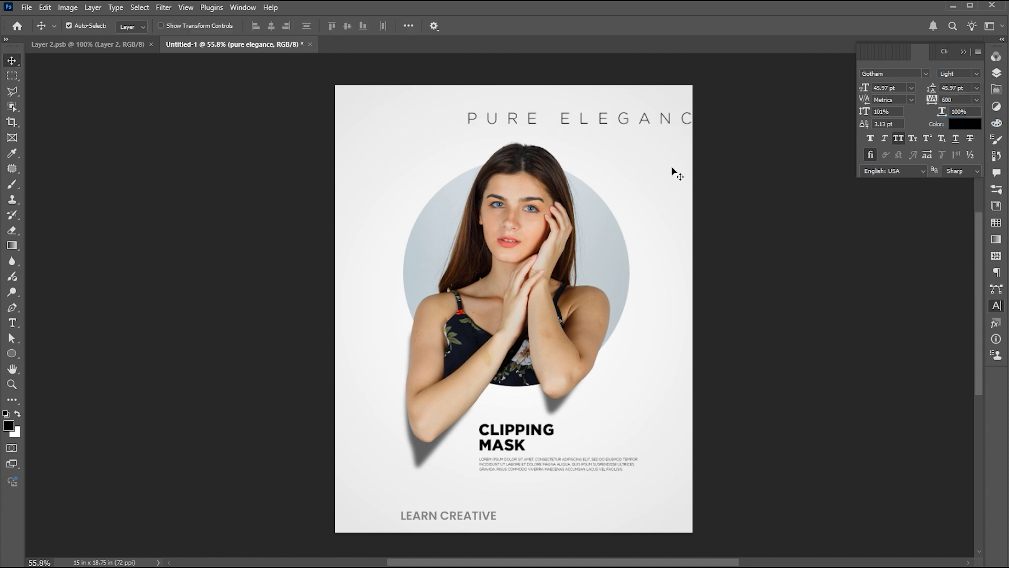
Scale the title down, centre it horizontally on the page, then switch to the Layer 2.psb document.
key(ctrl+t)
drag(686, 112, 661, 116)
key(Return)
key(ctrl+a)
click(272, 25)
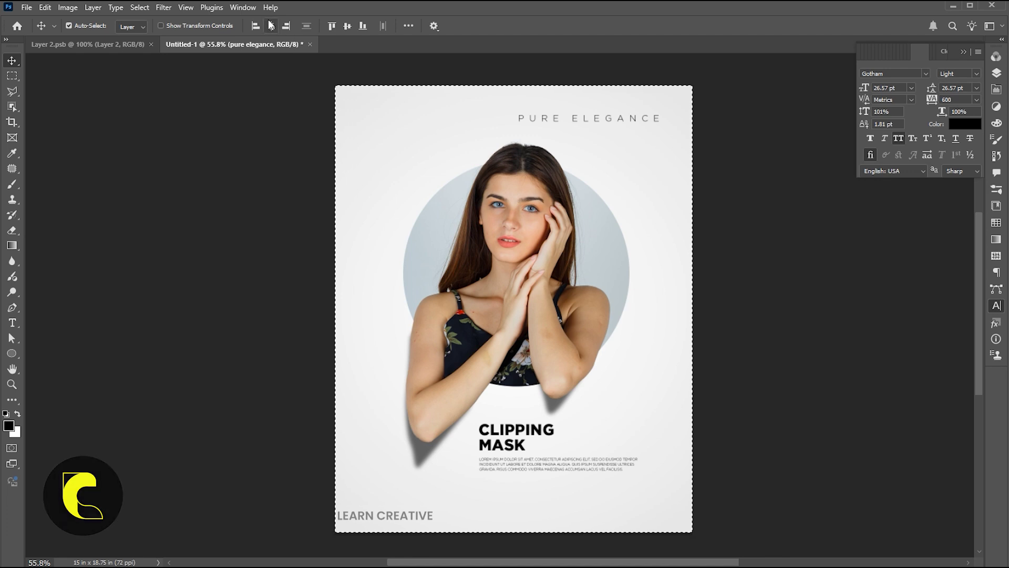
key(ctrl+d)
click(763, 208)
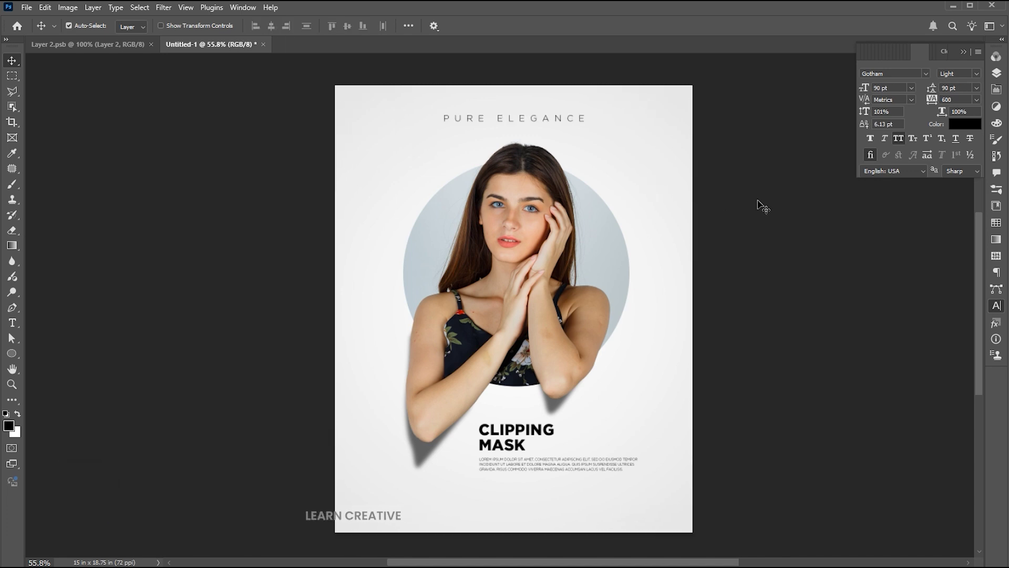
click(113, 46)
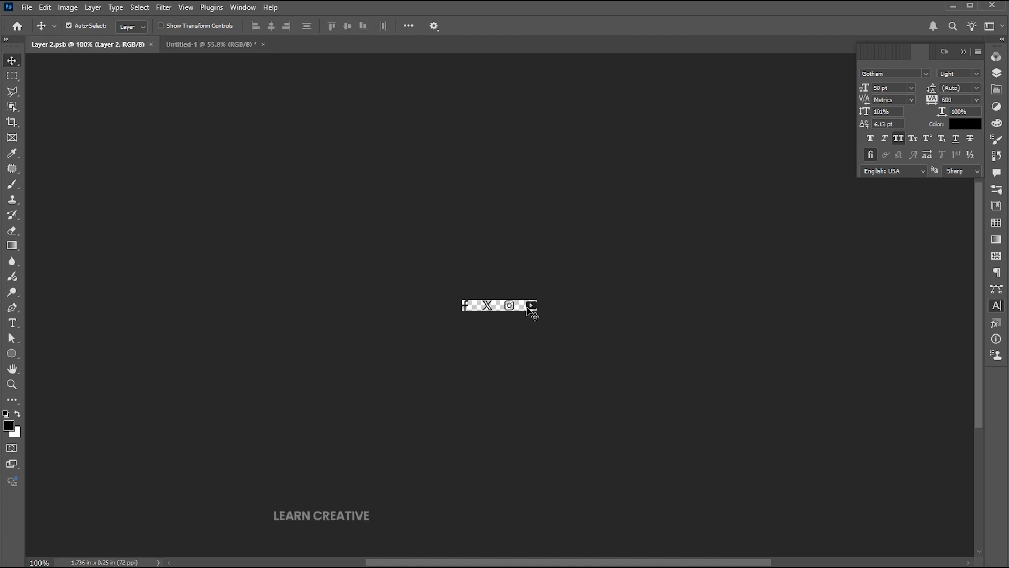
Bring the social icon strip onto the poster, centre it horizontally, and move it near the bottom.
drag(534, 309, 541, 530)
key(ctrl+a)
click(272, 25)
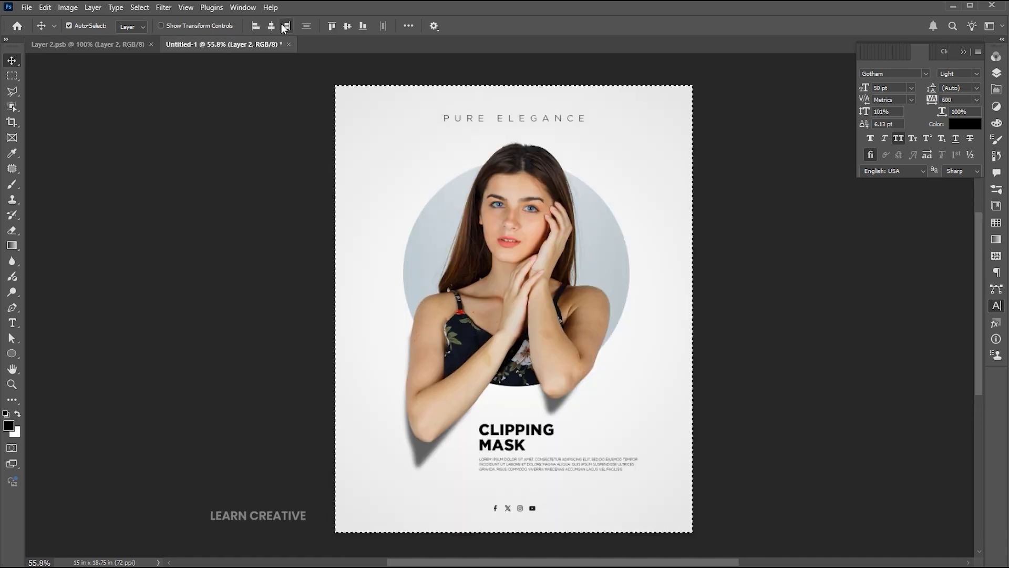
key(ctrl+d)
drag(534, 513, 532, 528)
click(727, 465)
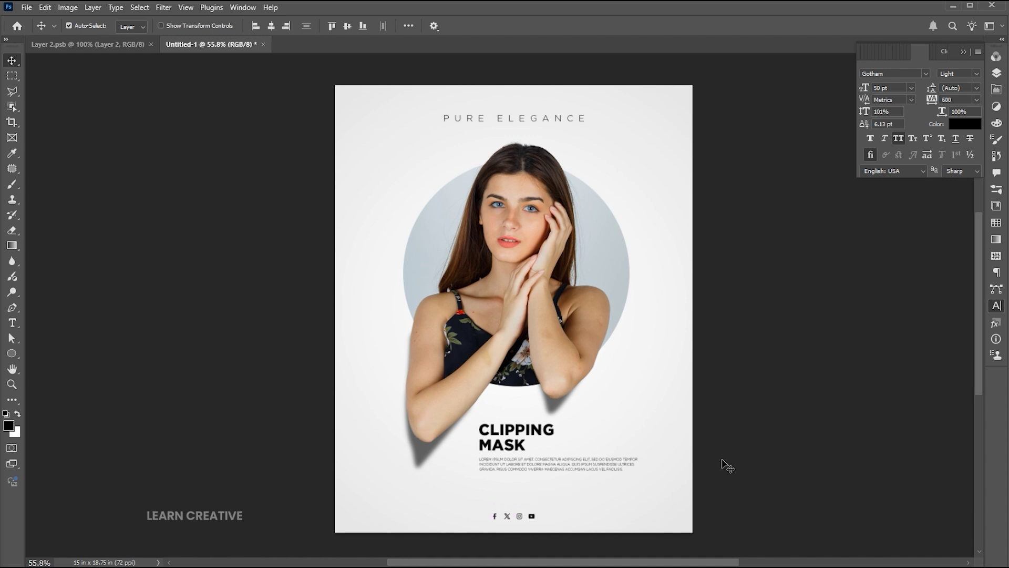
Draw a short horizontal divider line under the body text with the Line Tool.
click(13, 354)
right_click(12, 354)
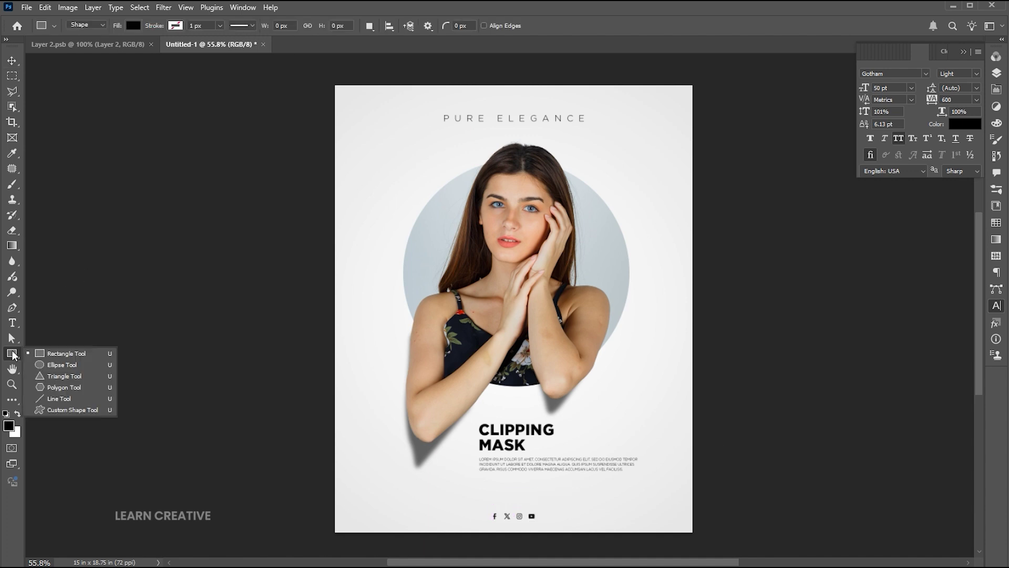
click(48, 398)
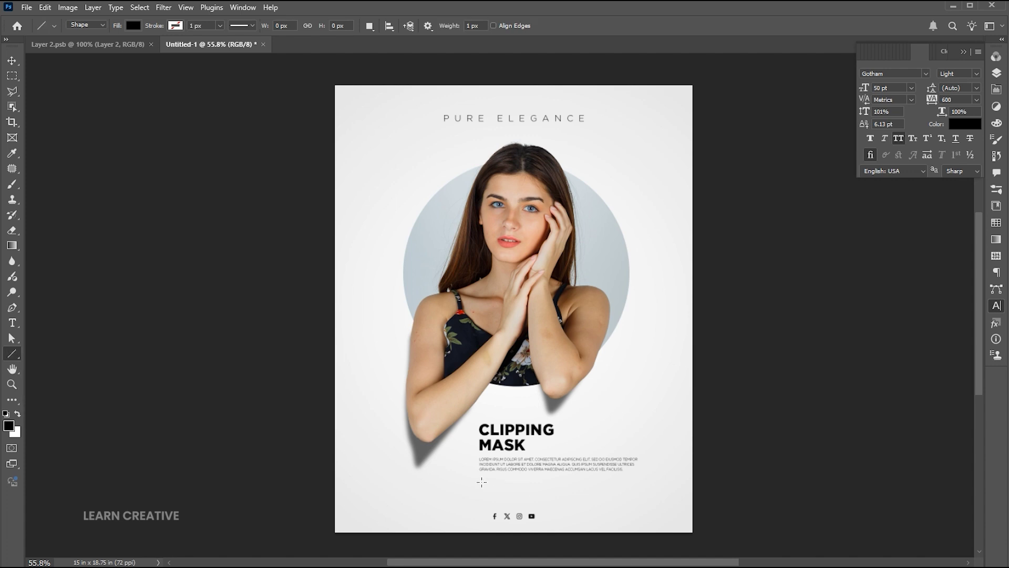
drag(481, 481, 544, 480)
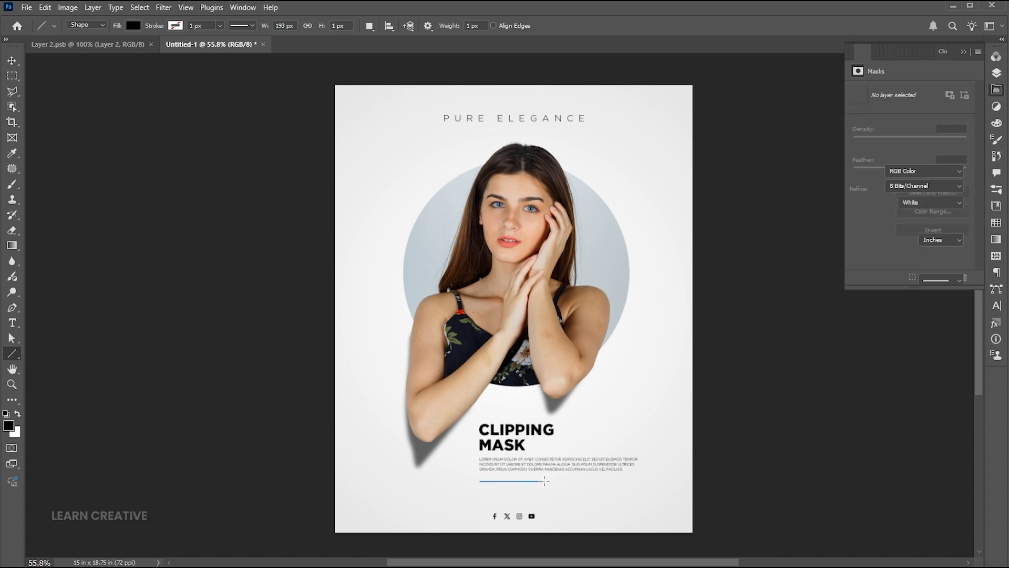
key(v)
click(779, 390)
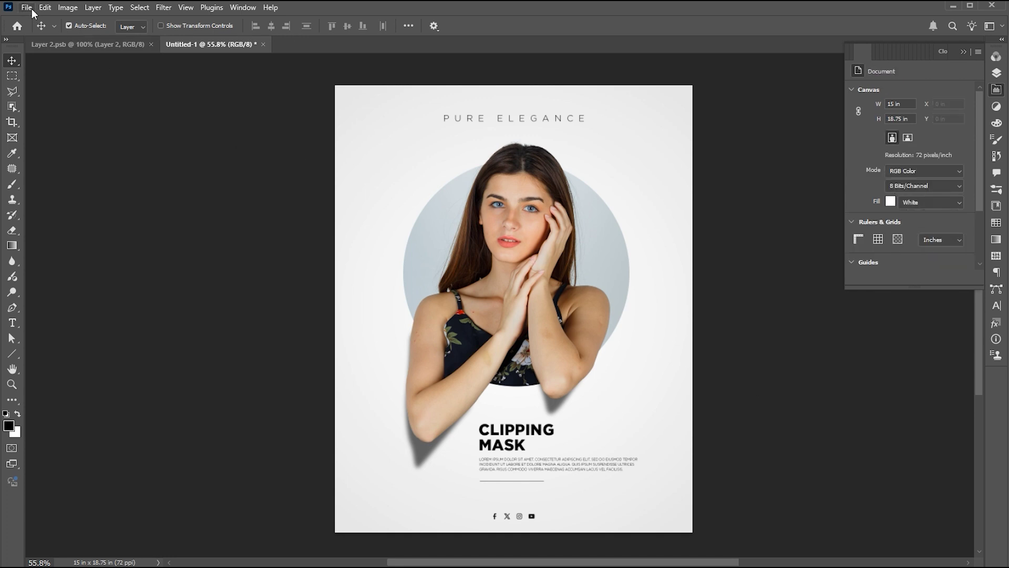
click(26, 7)
Place the White-cloud-clipart-PNG image into the poster and shrink it.
click(59, 229)
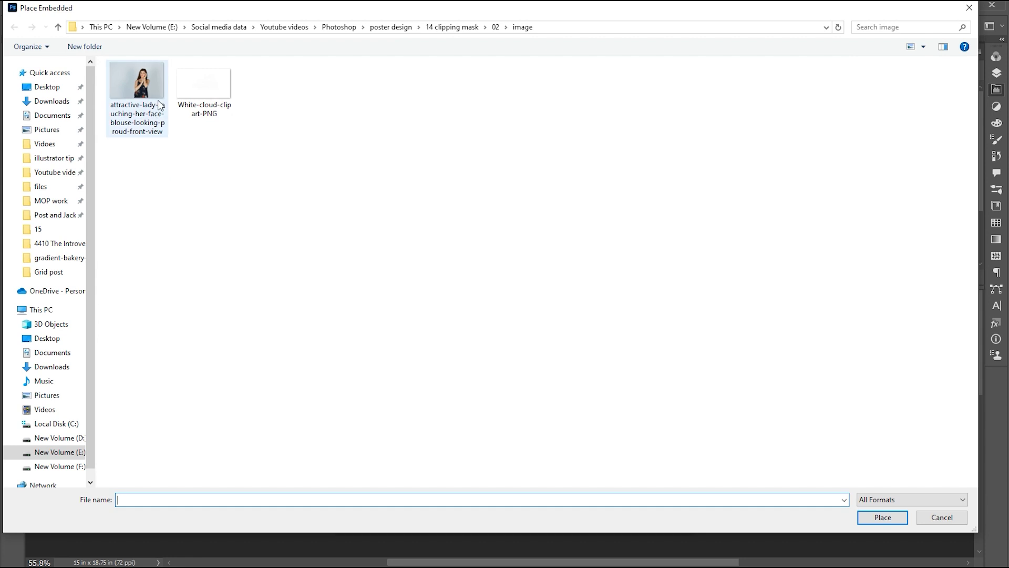
click(215, 90)
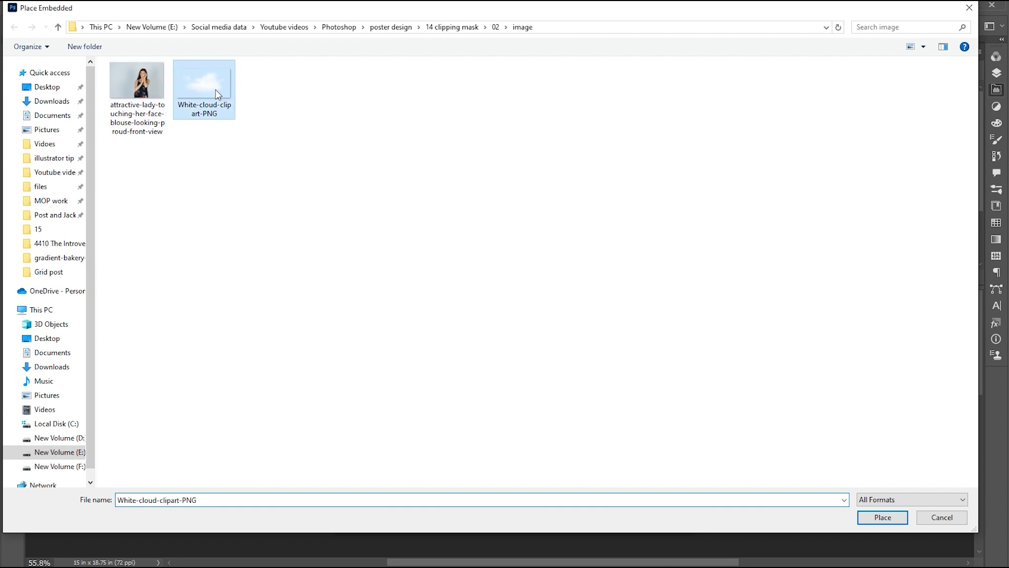
click(882, 518)
mouse_move(694, 210)
mouse_down()
mouse_move(591, 265)
mouse_move(660, 286)
mouse_move(694, 211)
mouse_move(685, 217)
mouse_up()
key(Return)
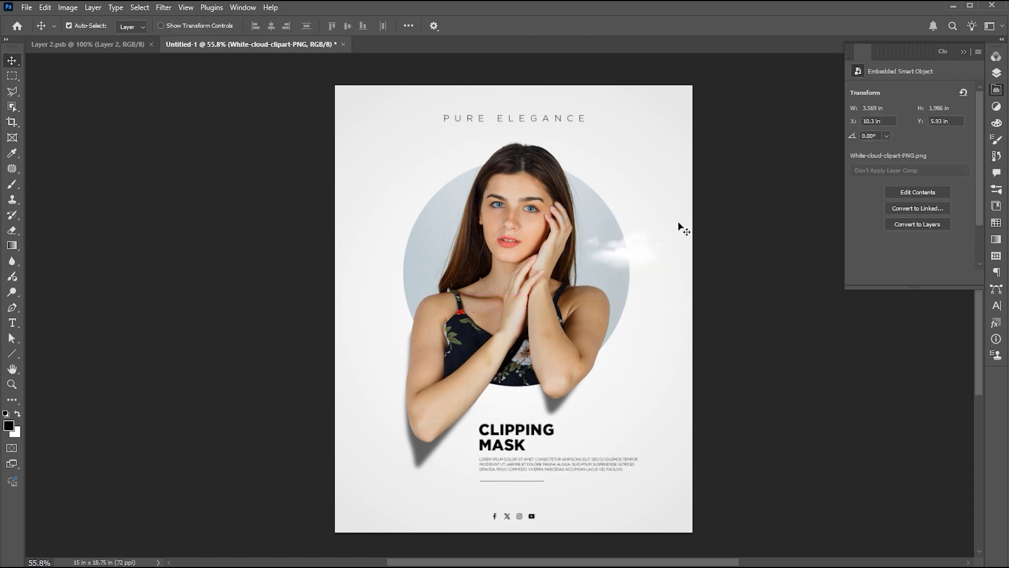
Duplicate the cloud beside the model's hair, enlarge the copy slightly, and show the Layers panel.
drag(656, 248, 473, 150)
key(ctrl+t)
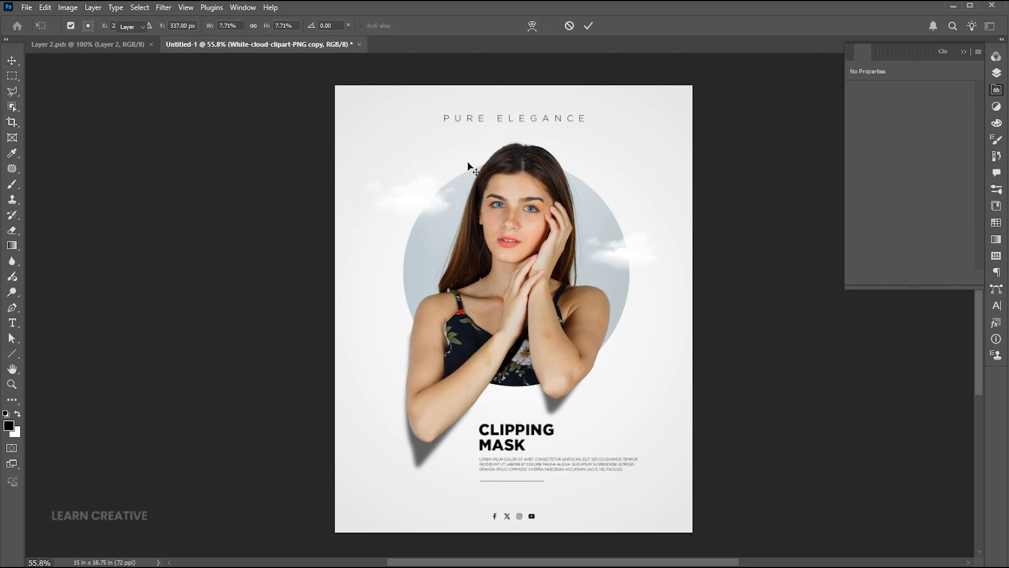
key(Return)
click(997, 72)
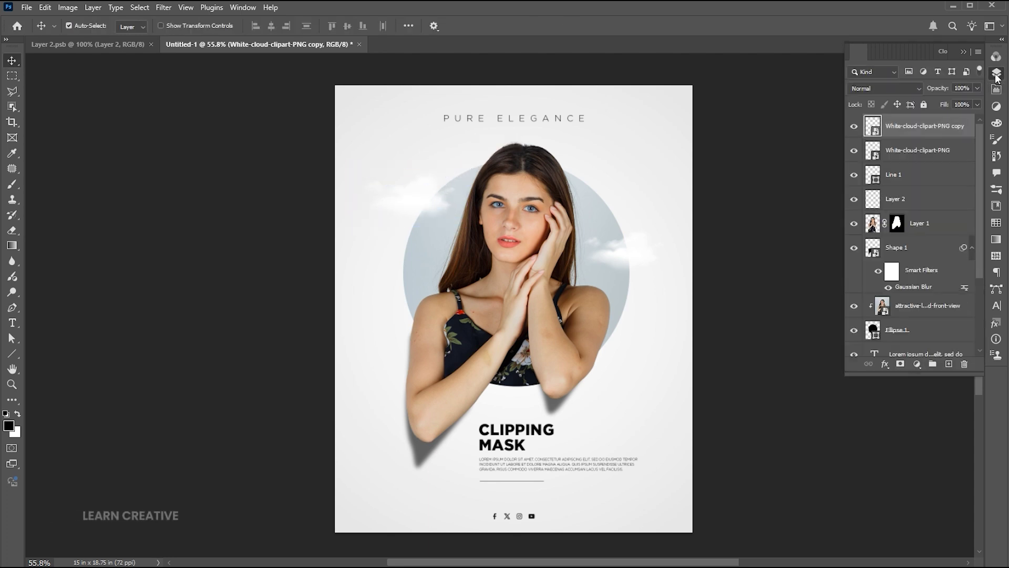
drag(979, 266, 983, 361)
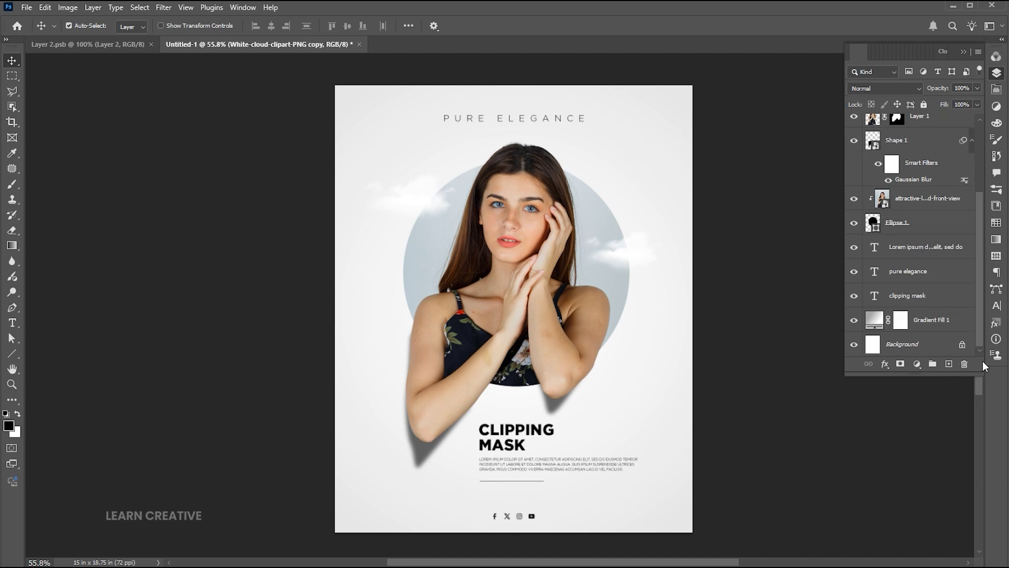
Lower the Gradient Fill 1 radial gradient's scale from 270% to 130% and collapse the Layers panel.
click(874, 322)
double_click(874, 322)
drag(556, 106, 853, 111)
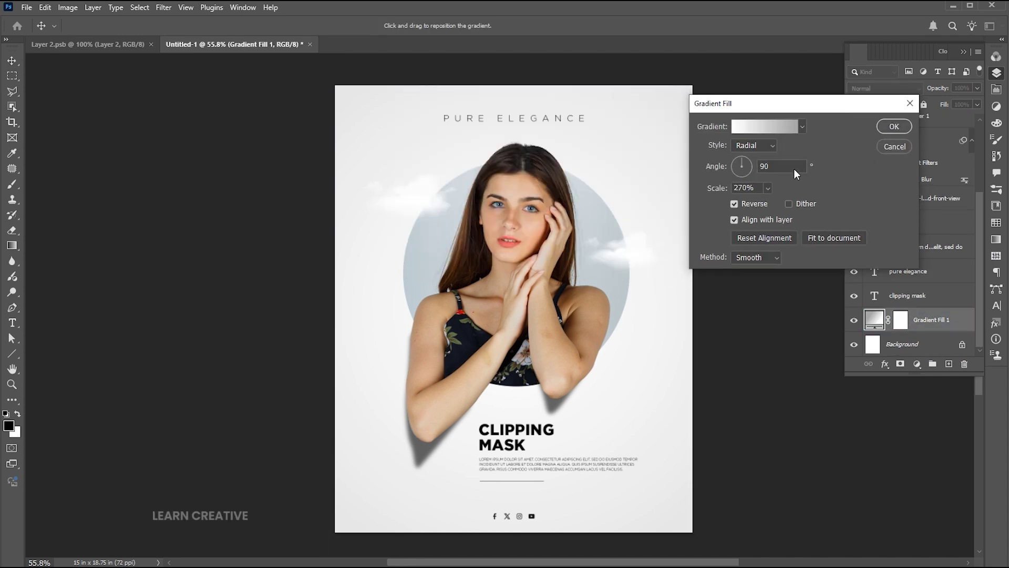
click(768, 189)
drag(765, 201, 761, 202)
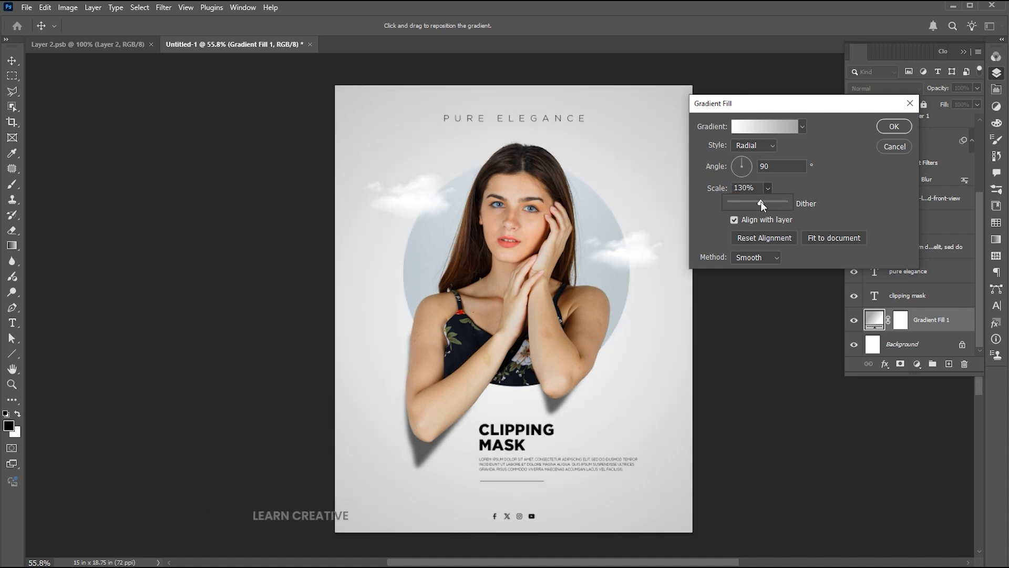
click(892, 127)
click(964, 51)
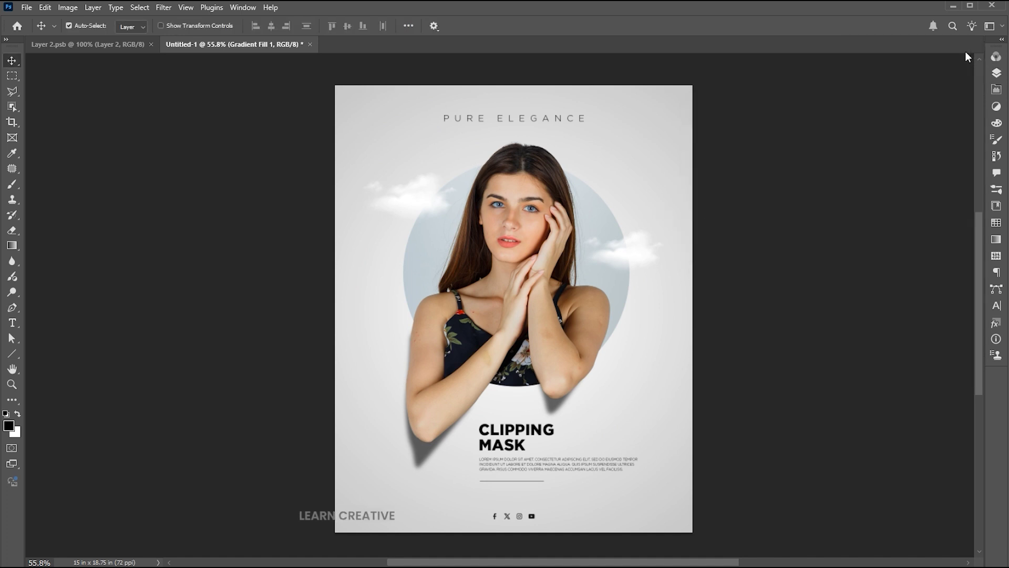
scroll(790, 227, up, 1)
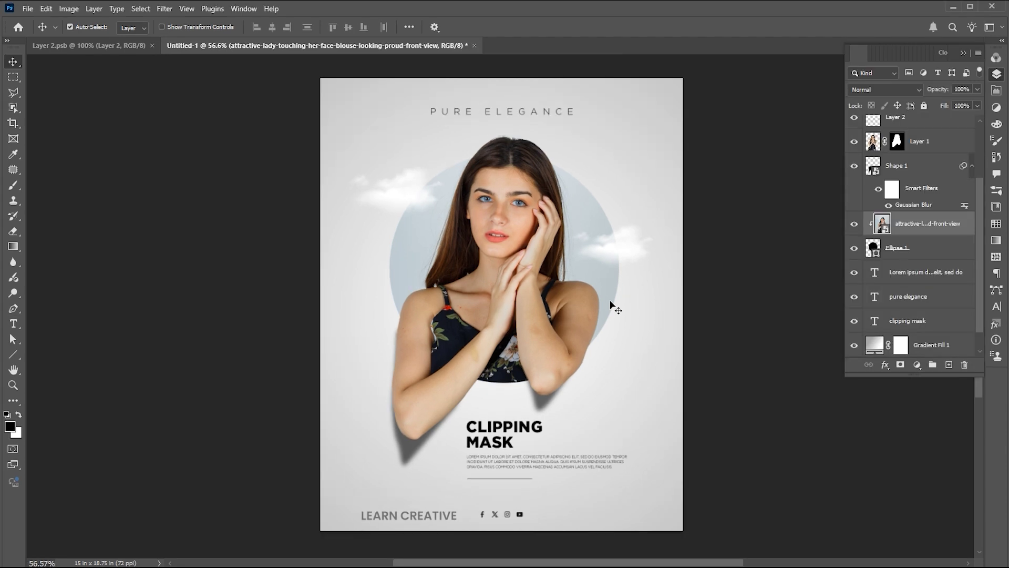
Duplicate Ellipse 1, move the original above the portrait layer, and set its fill to 0%.
click(930, 257)
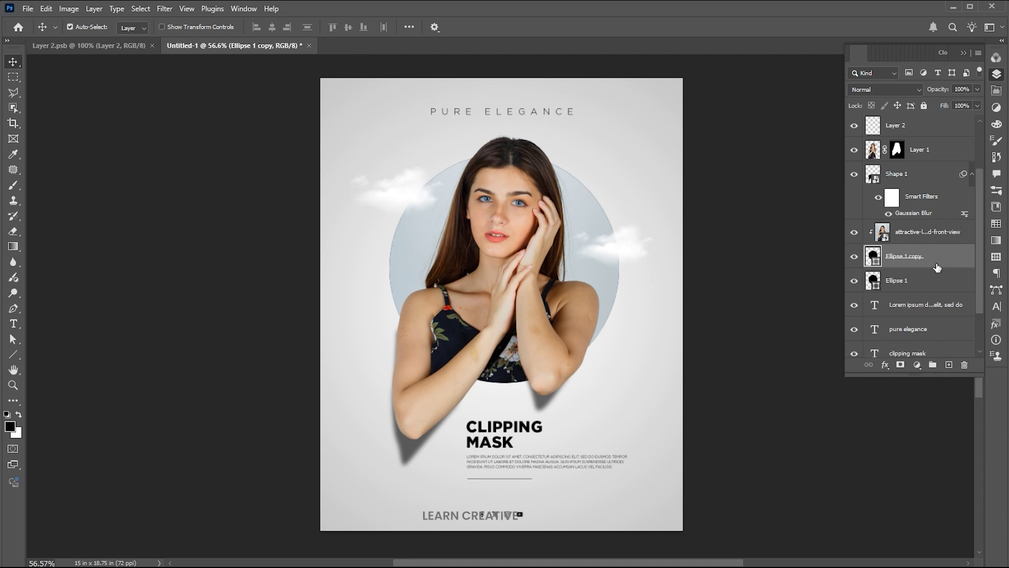
key(ctrl+j)
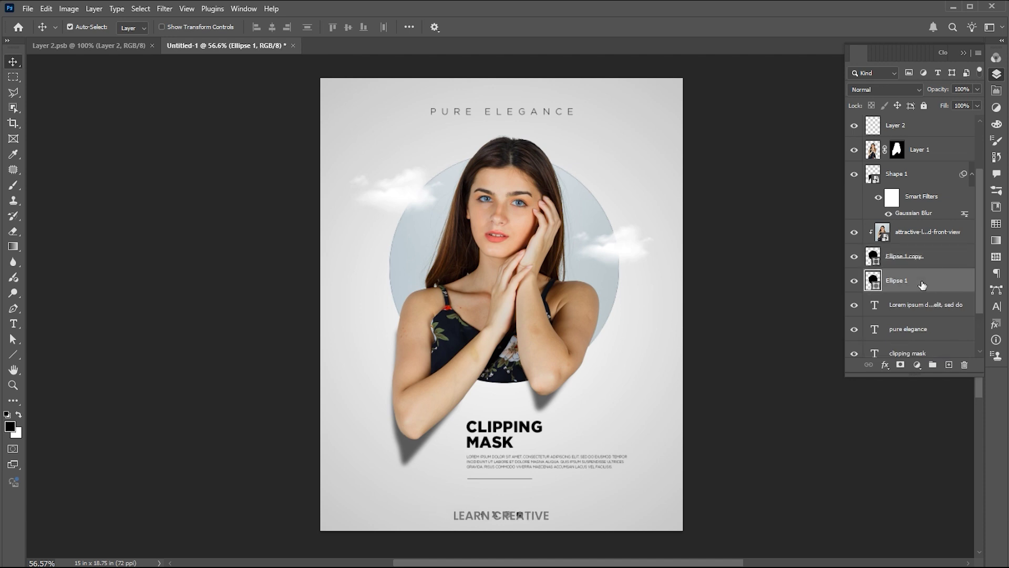
drag(921, 284, 921, 214)
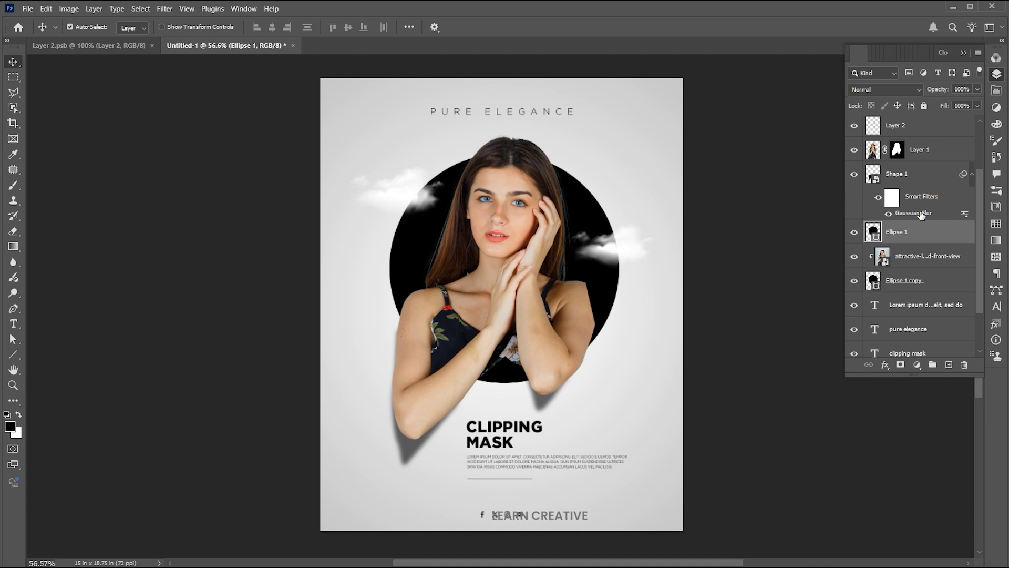
click(977, 105)
drag(976, 117, 866, 114)
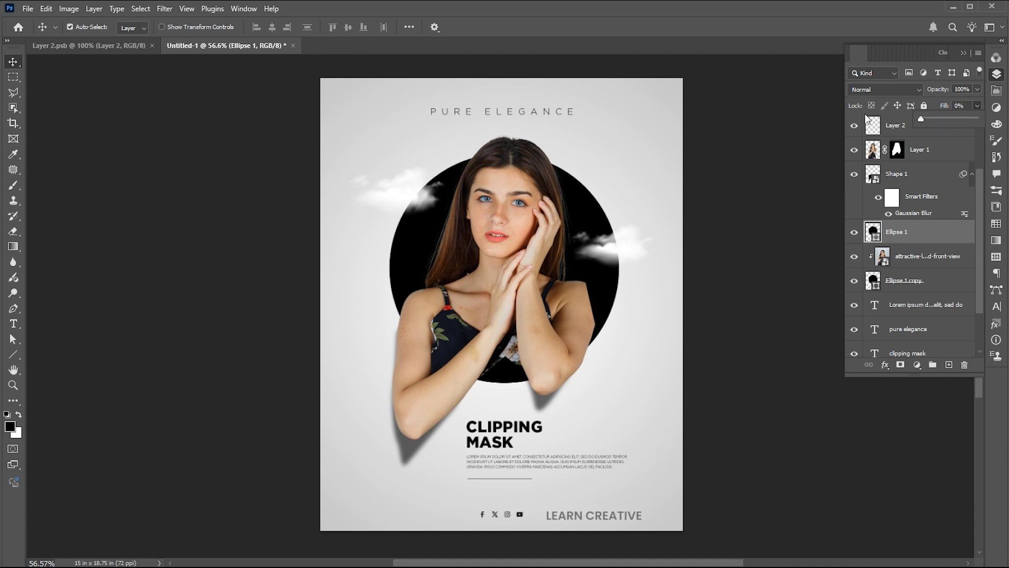
right_click(874, 230)
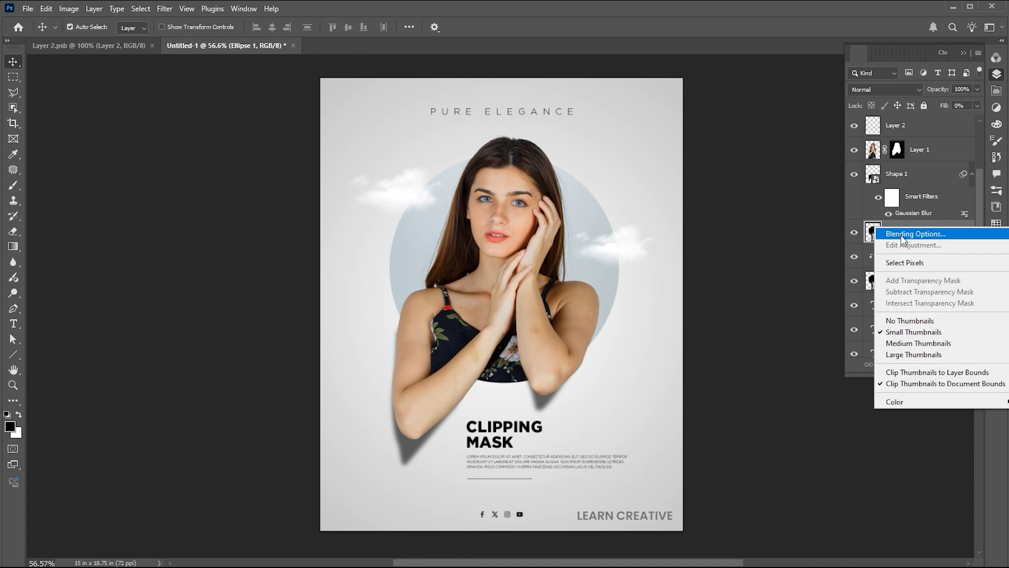
Enable an Inner Shadow on Ellipse 1 with the dark grey colour #292929.
click(641, 231)
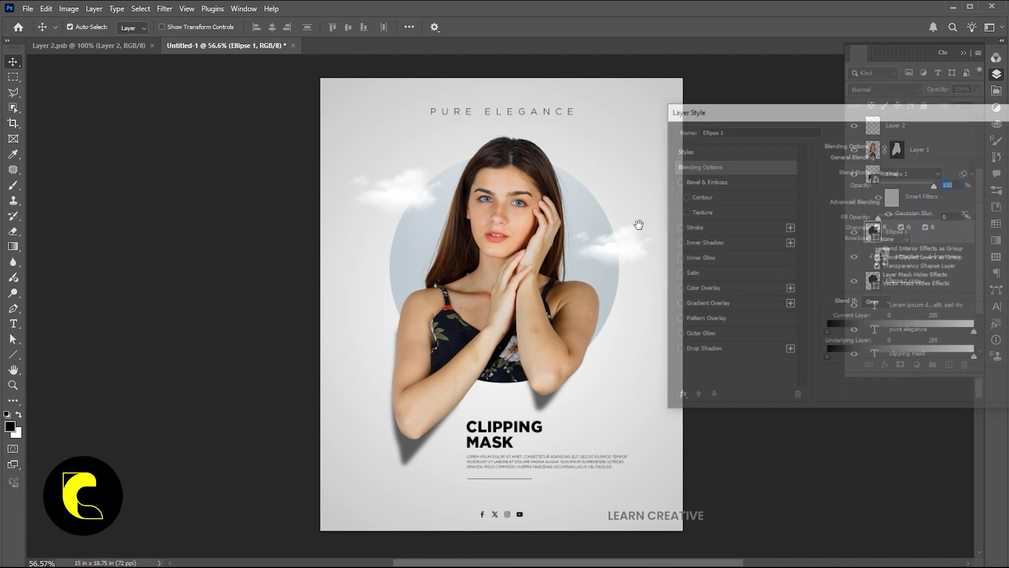
drag(734, 112, 623, 38)
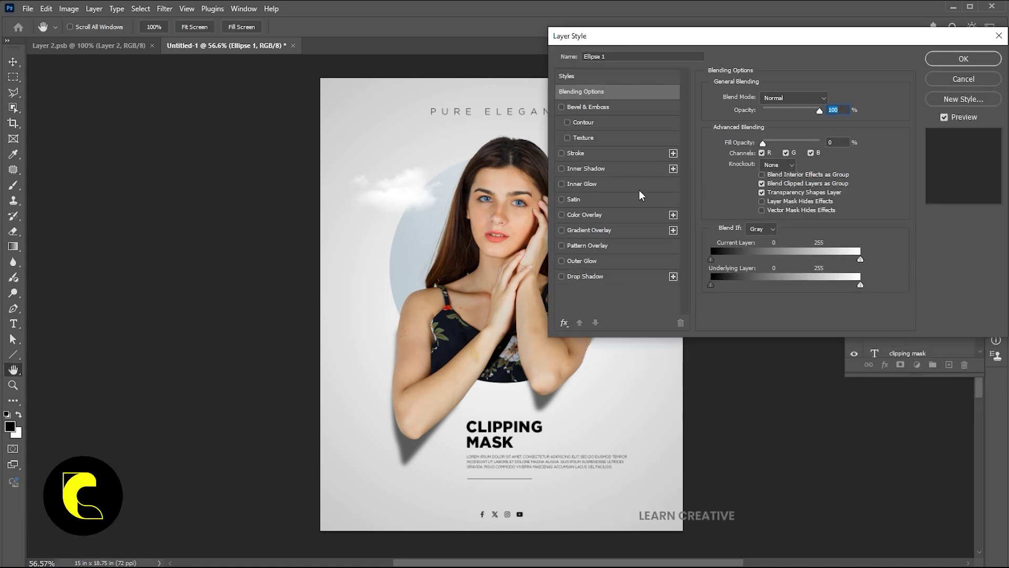
click(582, 172)
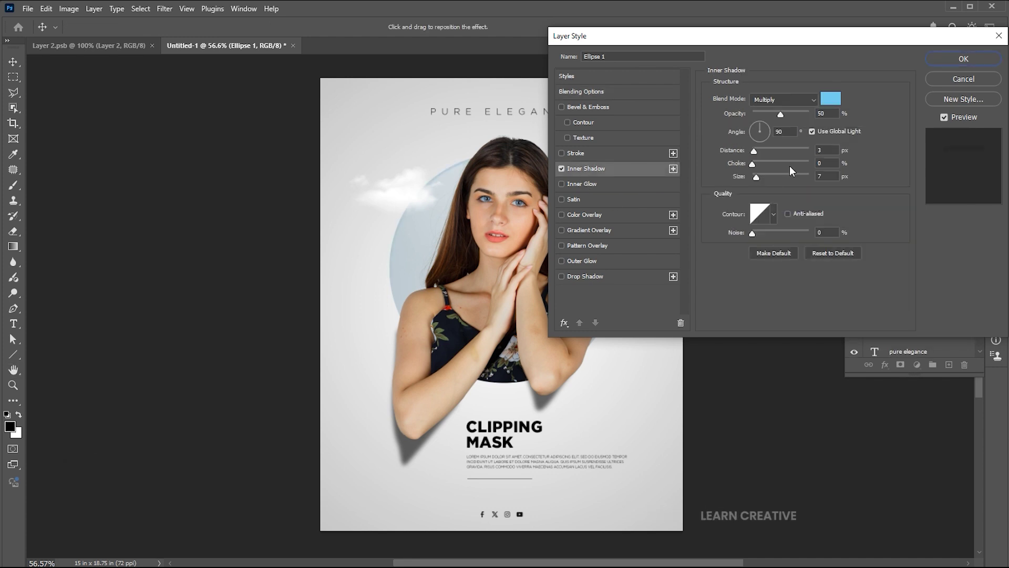
click(831, 99)
text(292929)
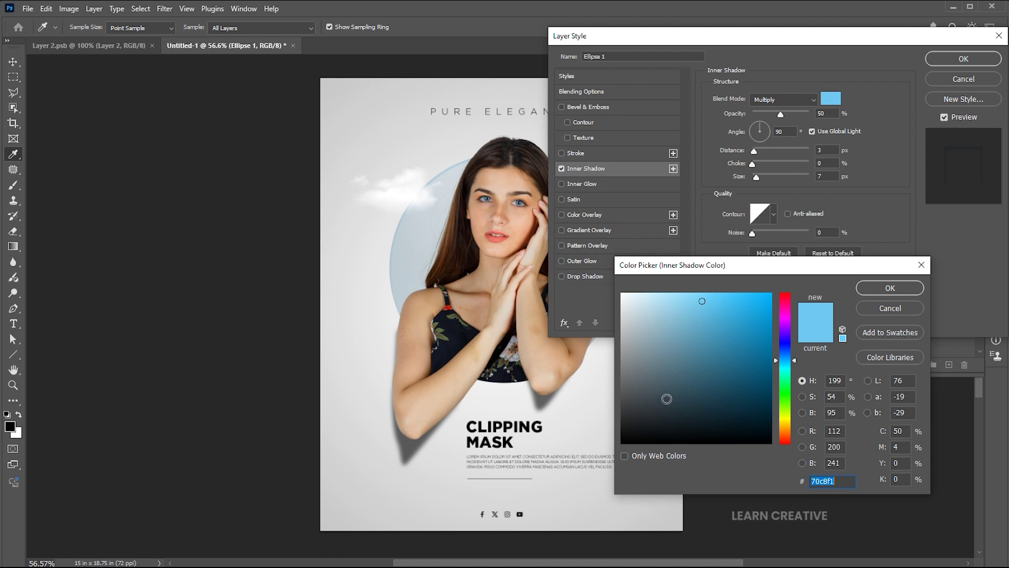
click(892, 287)
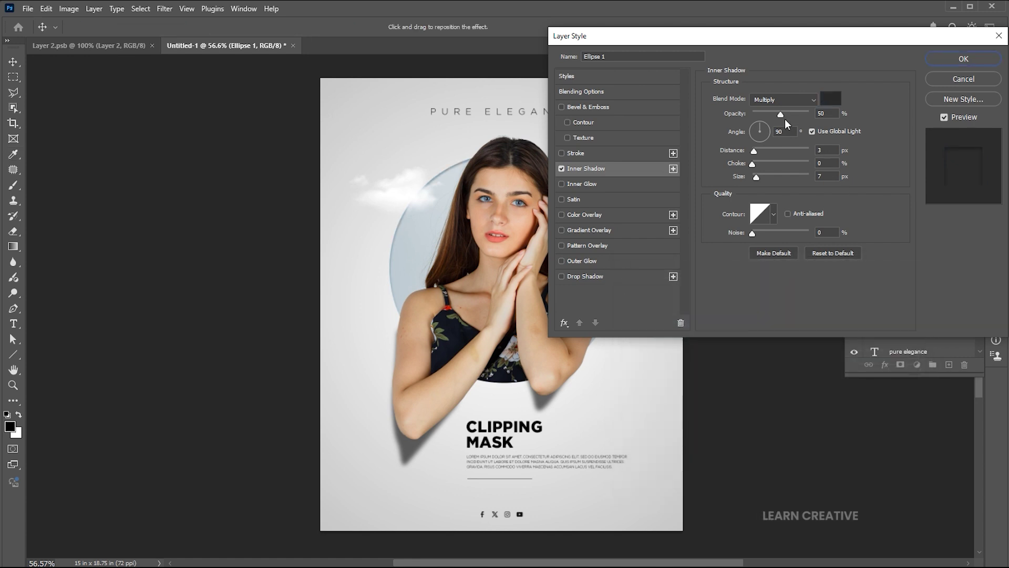
Set the inner shadow to 65 px distance, 103 px size and about 70% opacity.
drag(754, 151, 771, 177)
drag(787, 41, 856, 87)
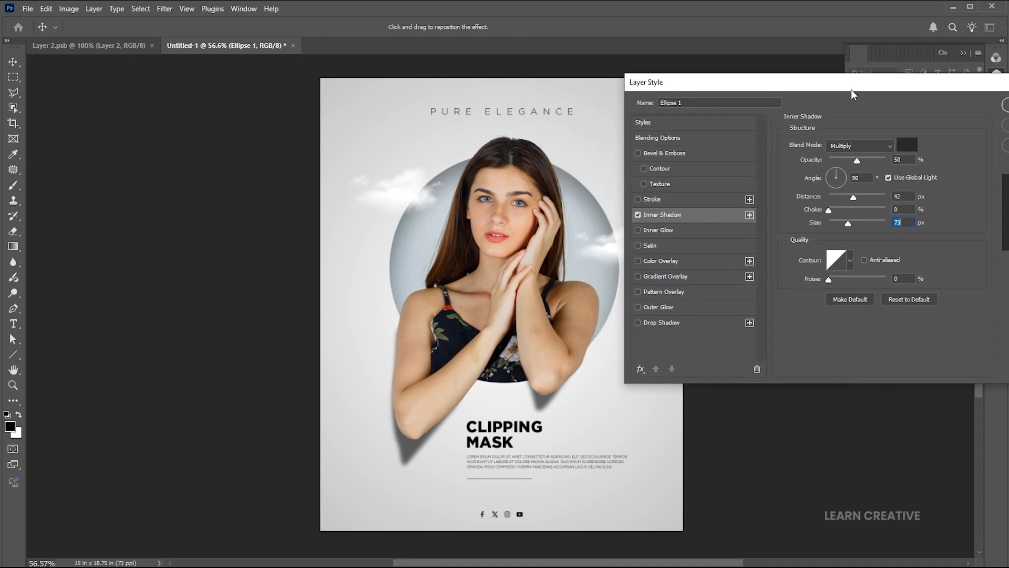
drag(853, 198, 862, 200)
key(shift+Up)
key(shift+Up)
key(shift+Up)
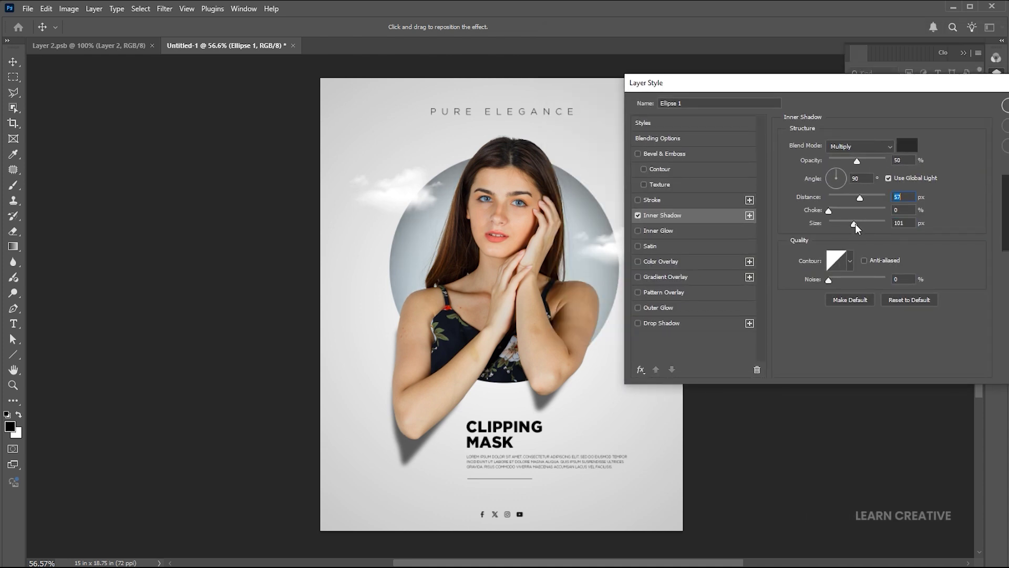
drag(861, 199, 863, 198)
drag(857, 161, 868, 162)
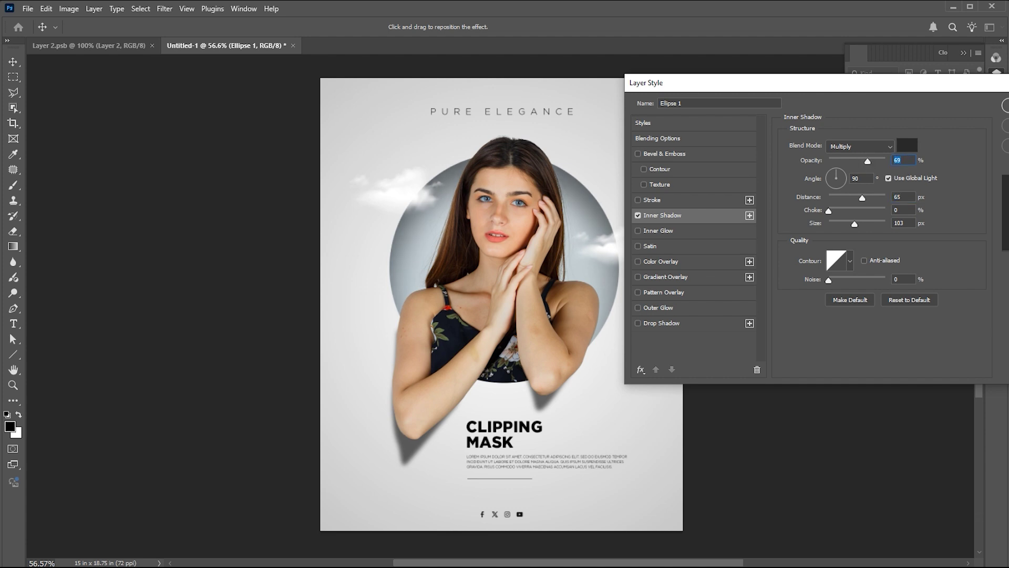
key(Return)
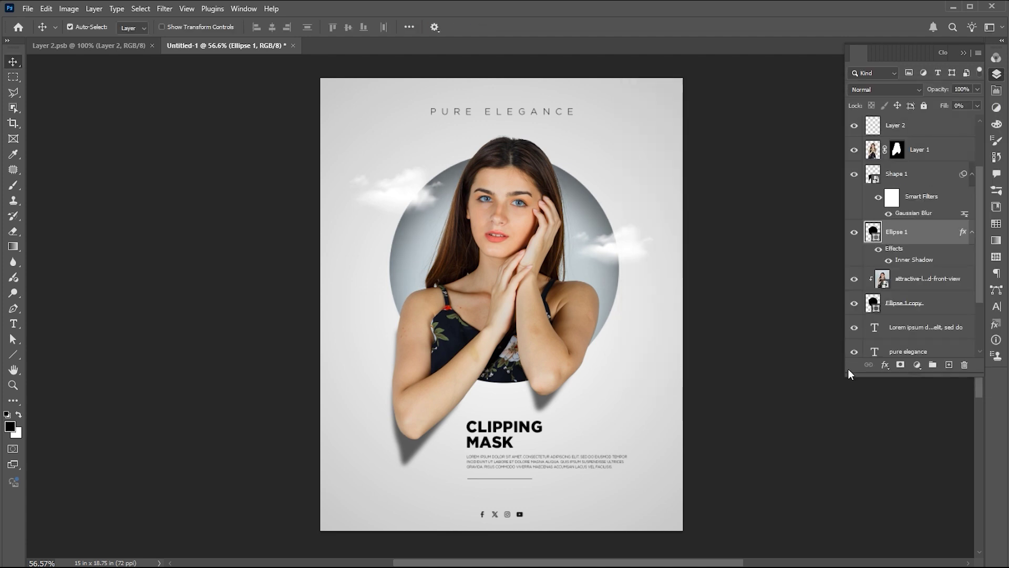
Open the Shape 1 smart object, edit its path points with Direct Selection, save, and return to Untitled-1.
click(474, 431)
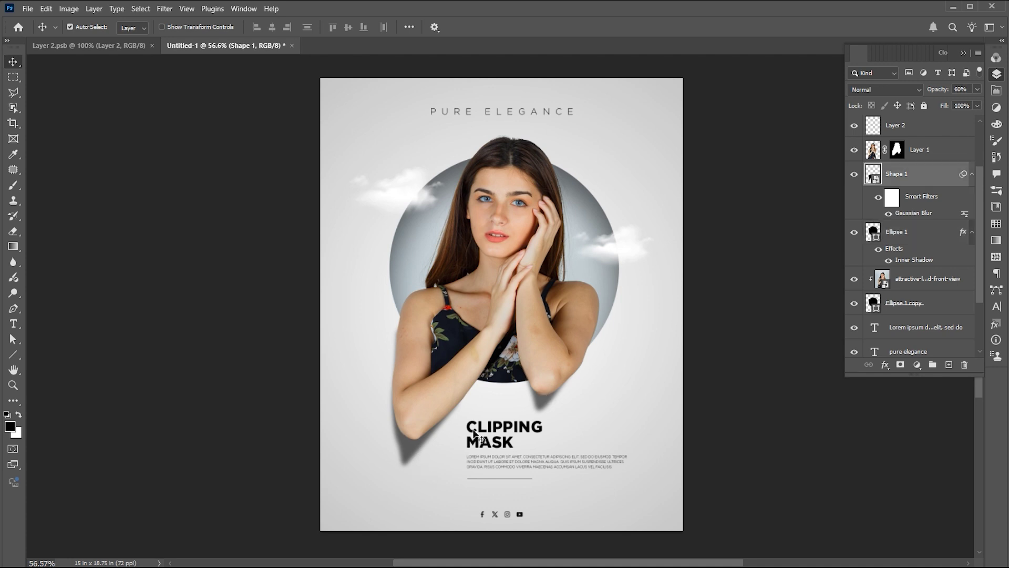
double_click(873, 173)
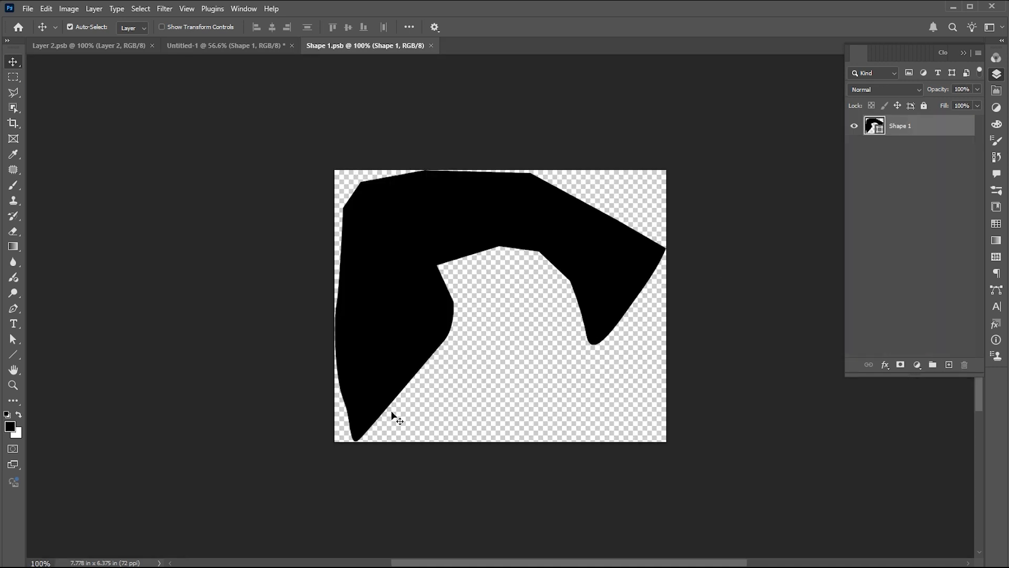
key(a)
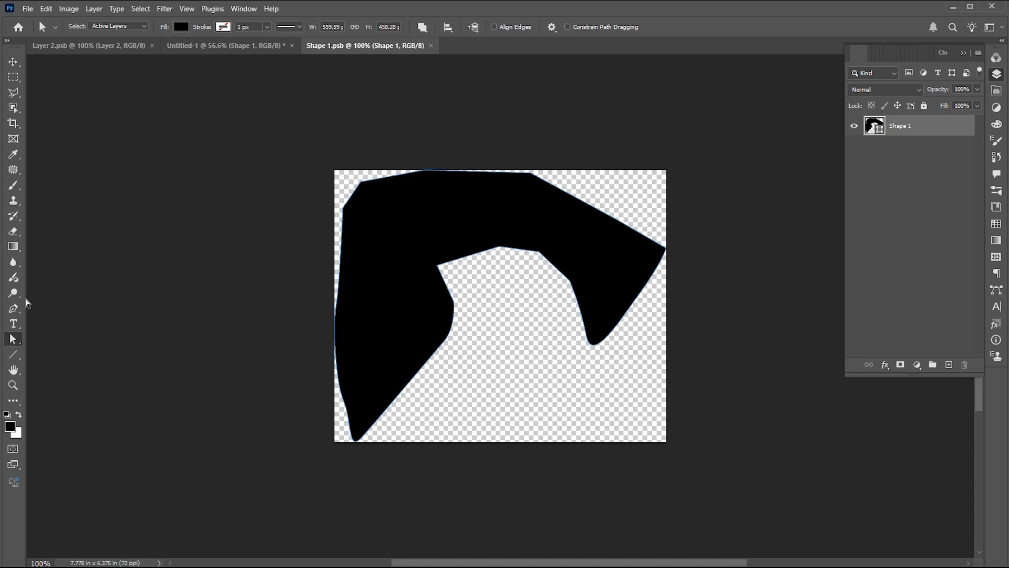
right_click(15, 339)
click(58, 352)
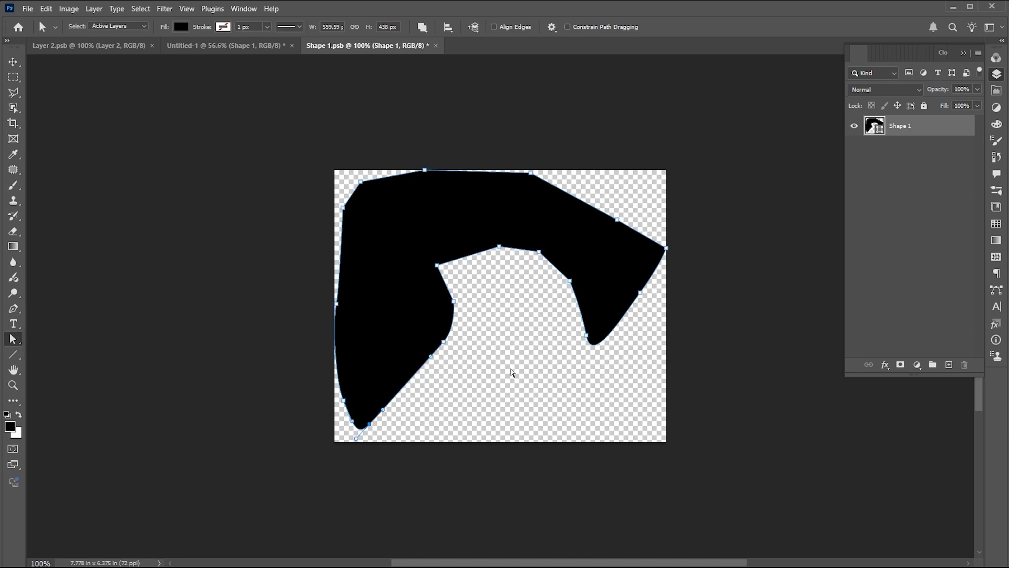
key(ctrl+s)
click(226, 45)
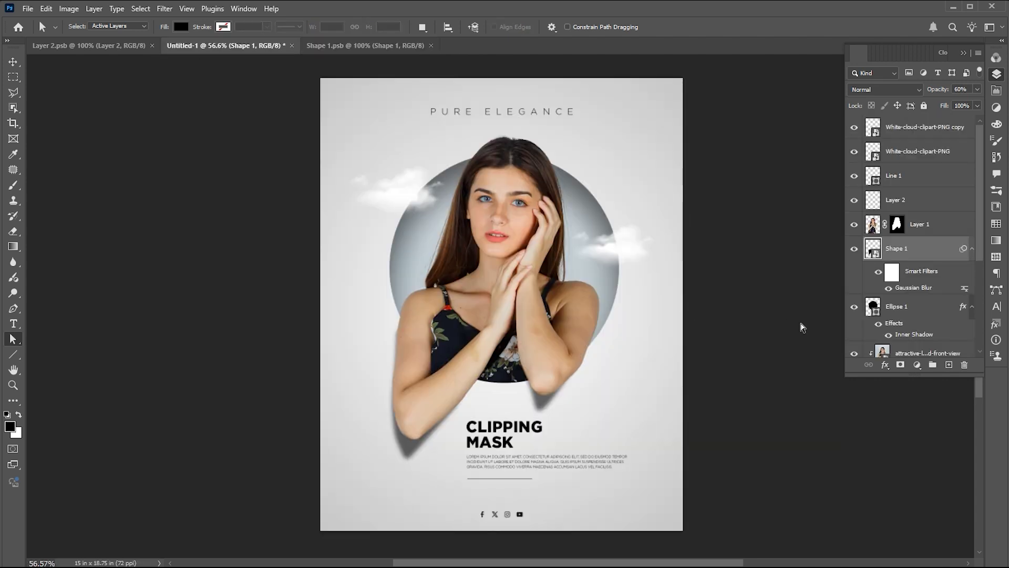